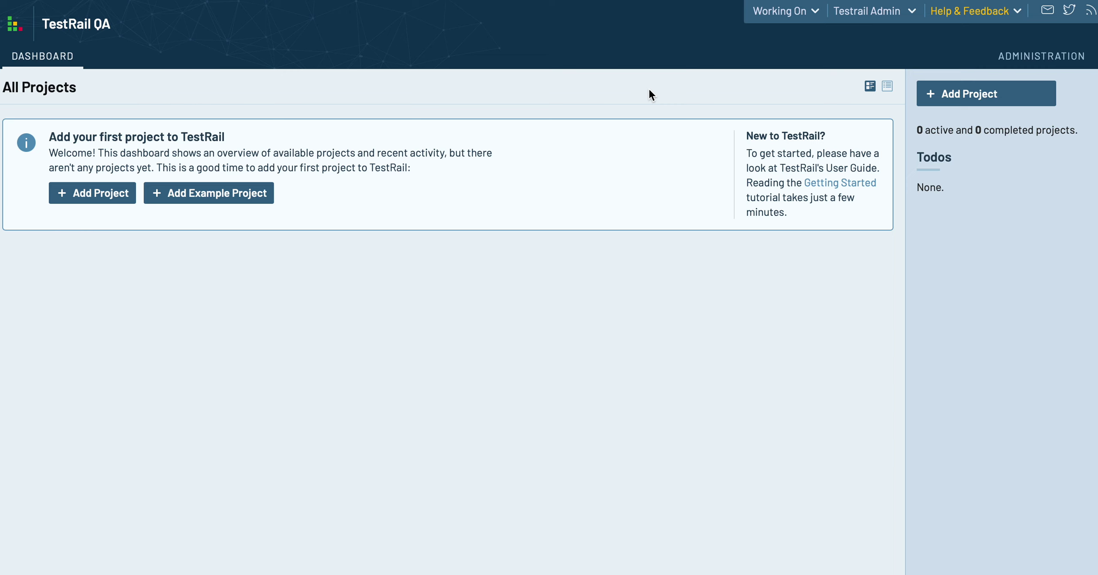
# Step: Open the roles list in the user administration and review the No Access role without changing it
pyautogui.click(1046, 55)
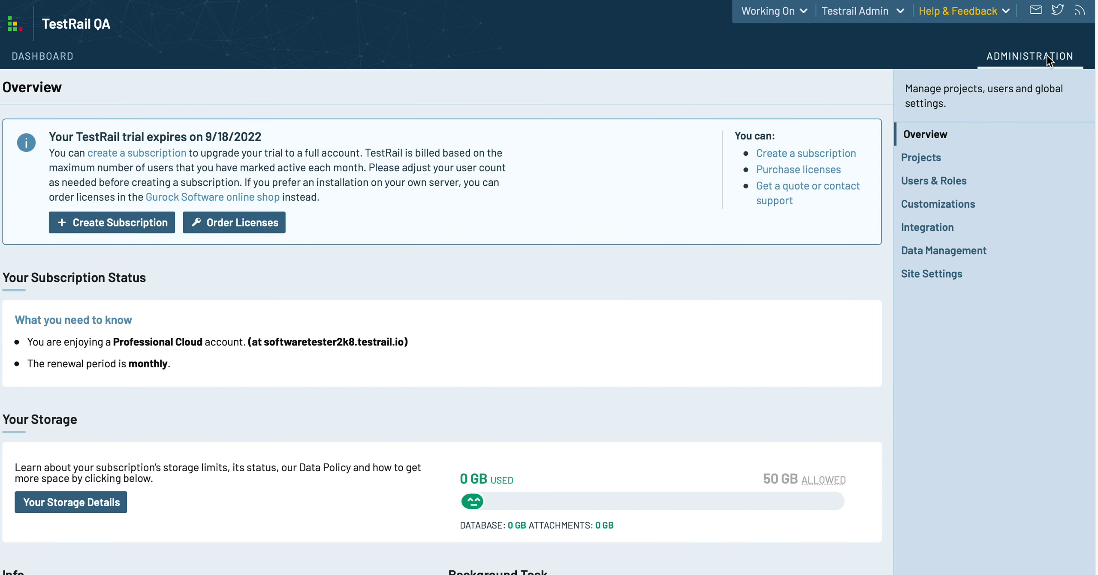
pyautogui.click(937, 185)
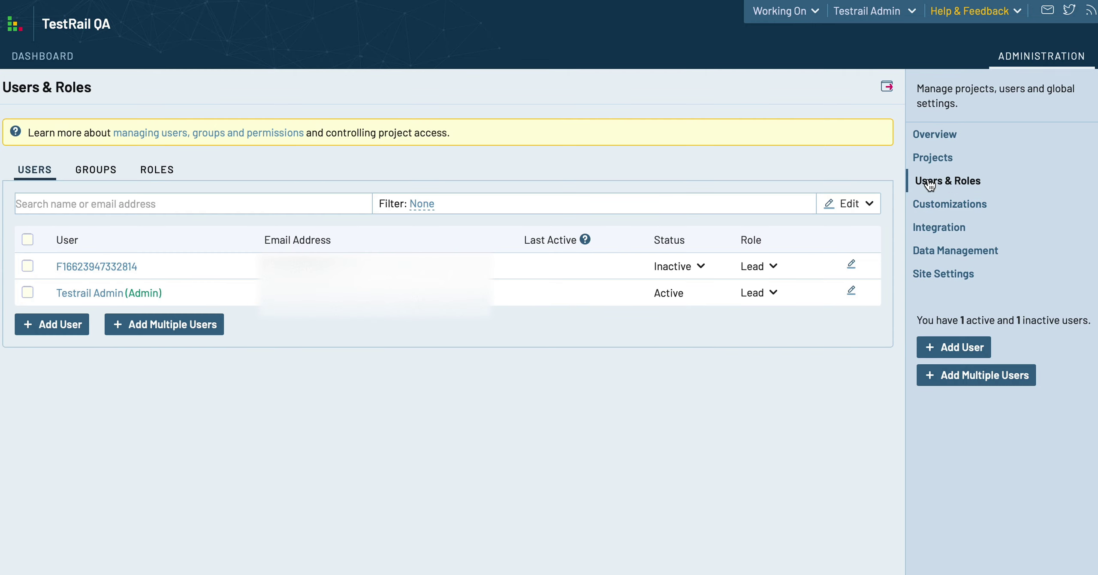
pyautogui.click(159, 170)
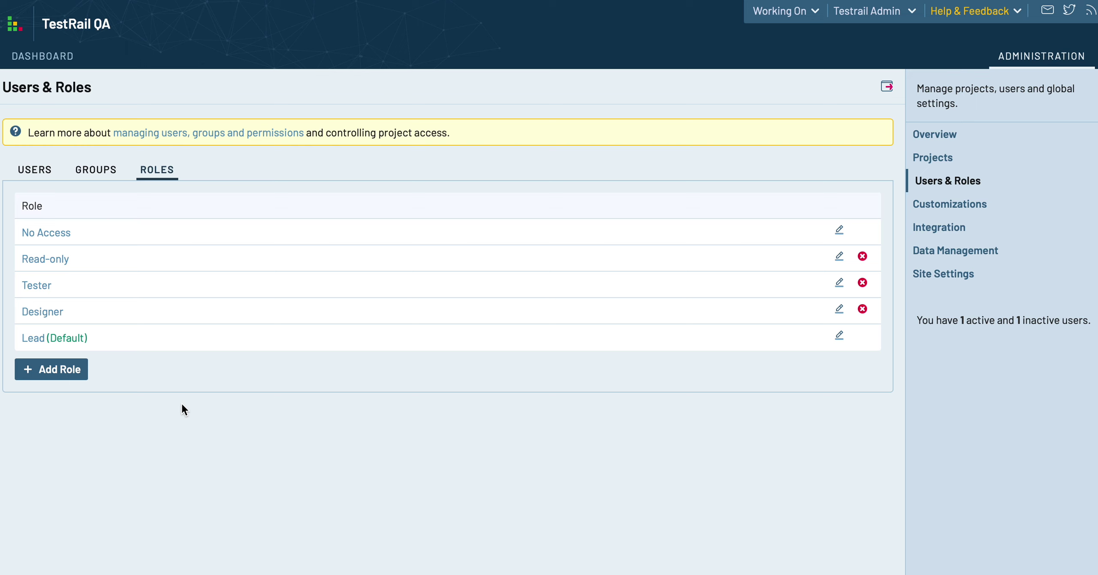
pyautogui.click(44, 232)
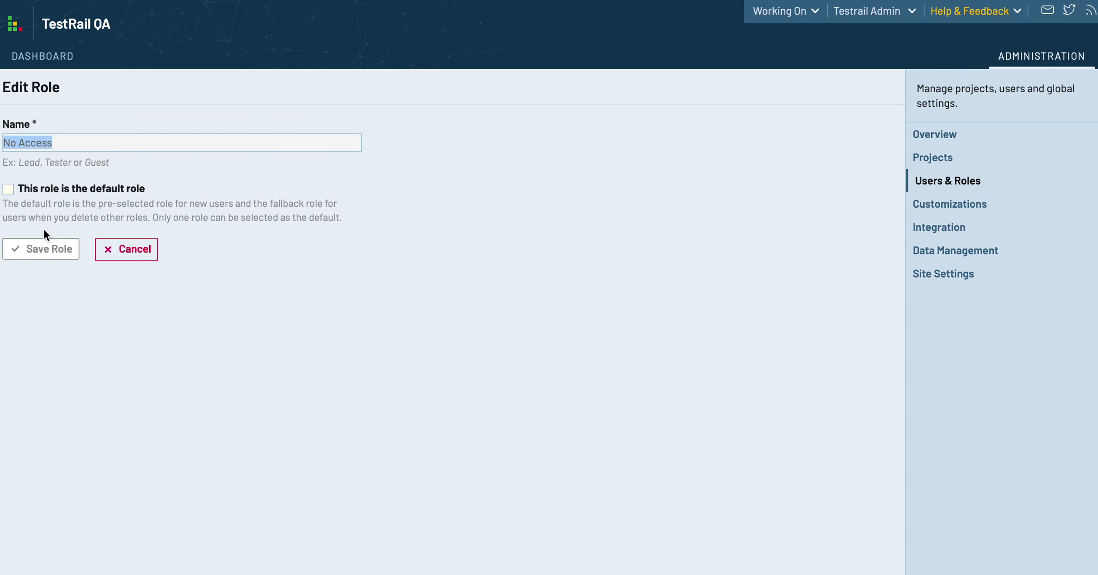
pyautogui.click(95, 118)
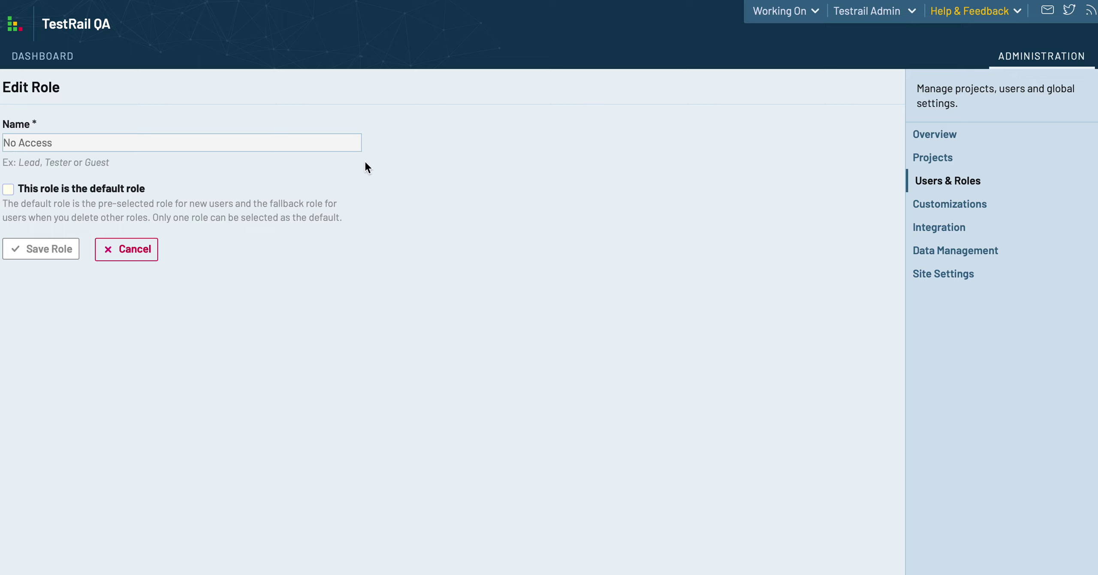
pyautogui.click(156, 254)
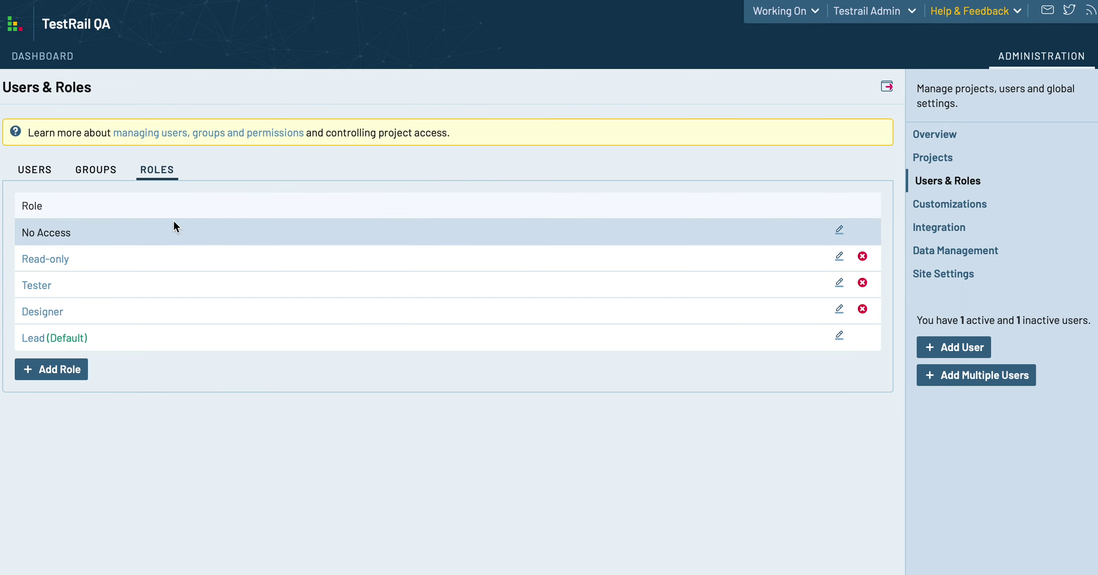
# Step: Grant the Read-only role the Add/Edit permission for Attachments and save the role
pyautogui.click(49, 257)
pyautogui.click(445, 200)
pyautogui.scroll(-2, 473, 261)
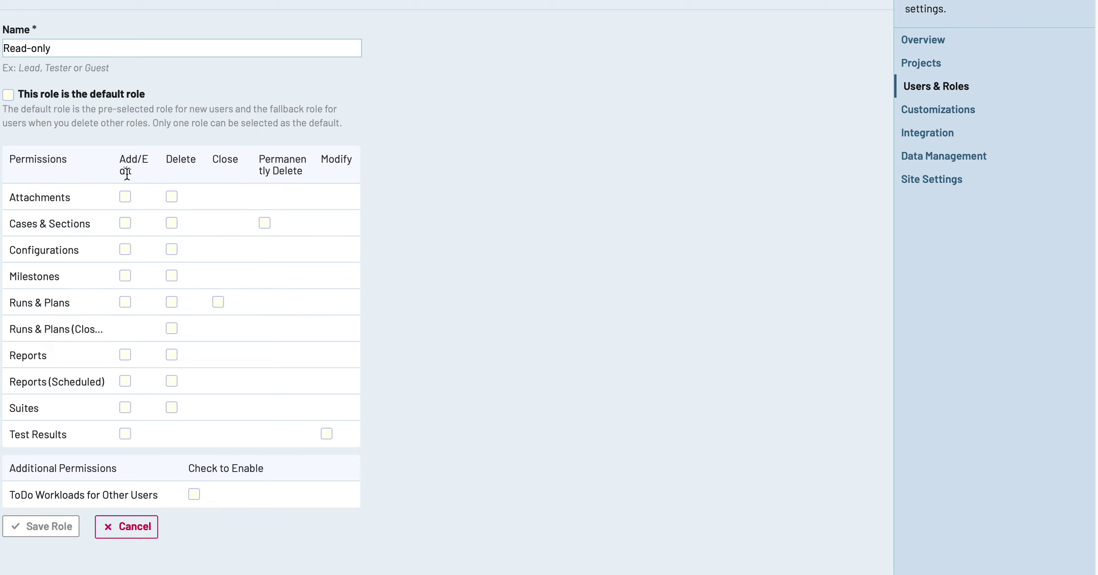
pyautogui.click(125, 197)
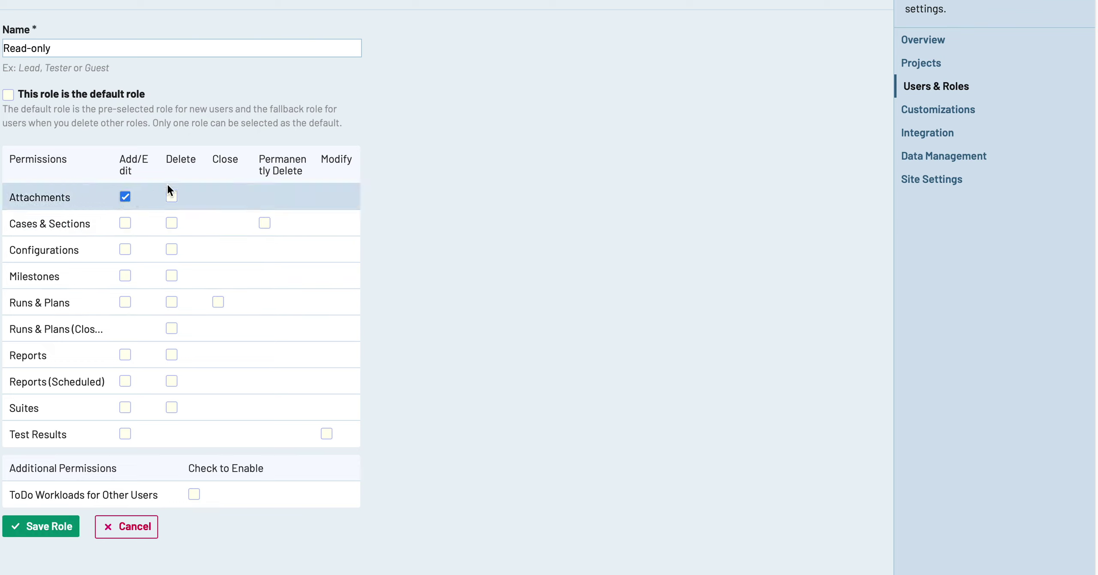
pyautogui.click(46, 527)
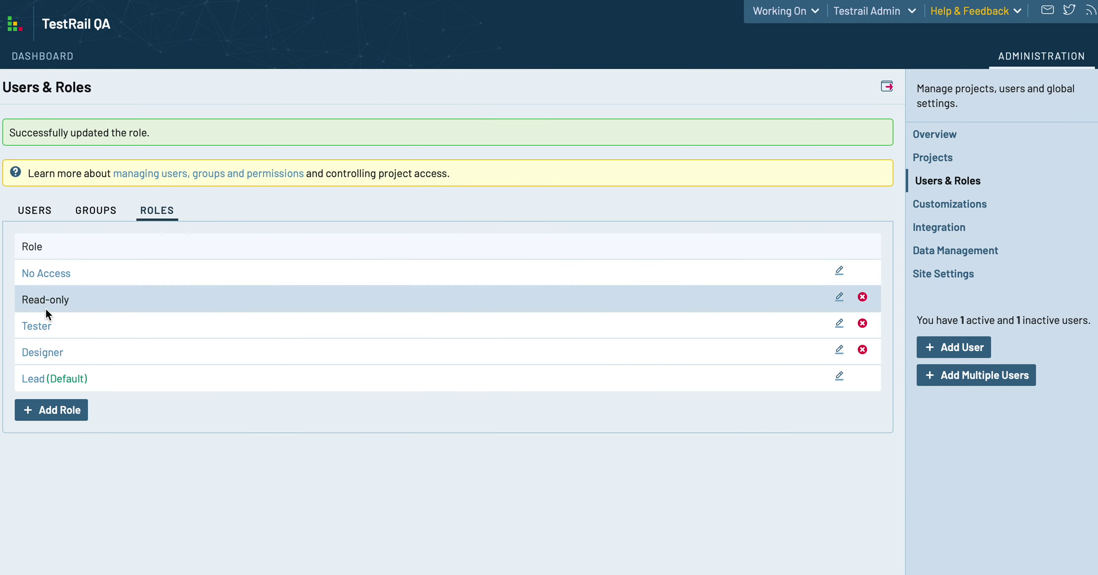
# Step: Review the permissions assigned to the Tester role and leave it without changes
pyautogui.click(40, 328)
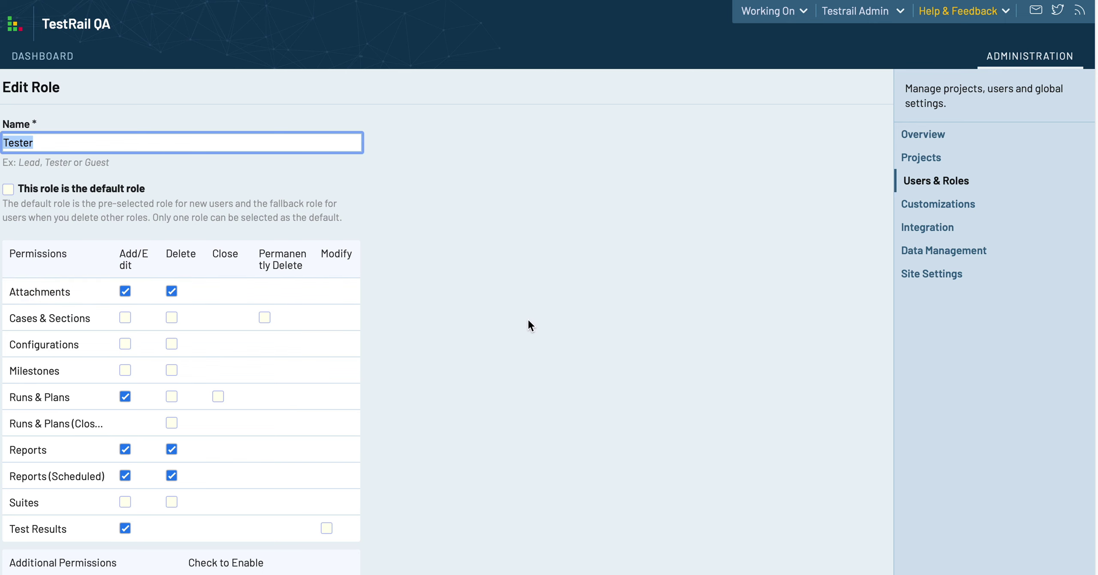
pyautogui.scroll(-2, 529, 325)
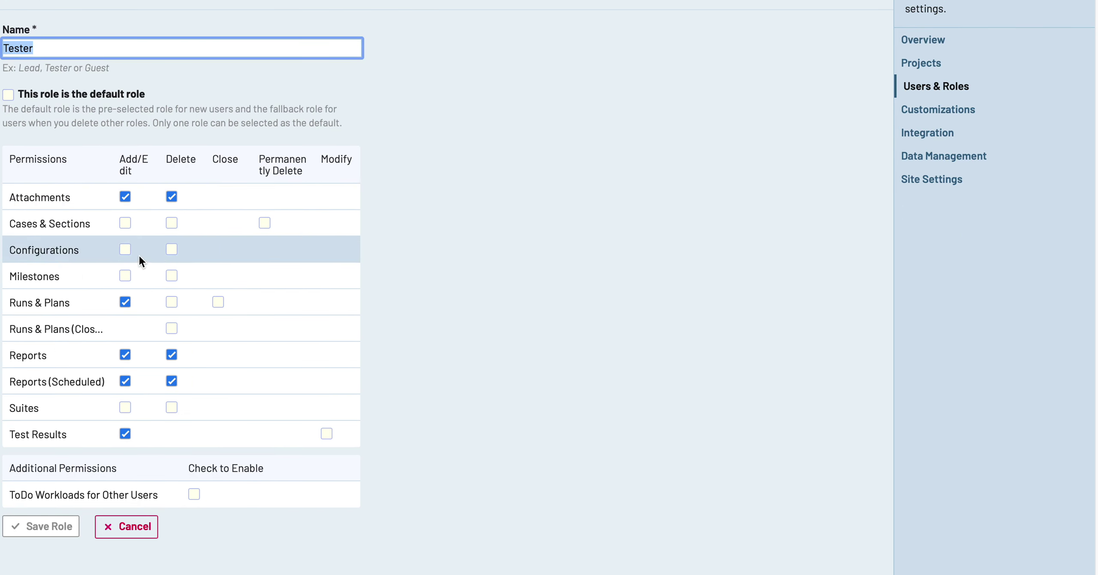
pyautogui.click(141, 528)
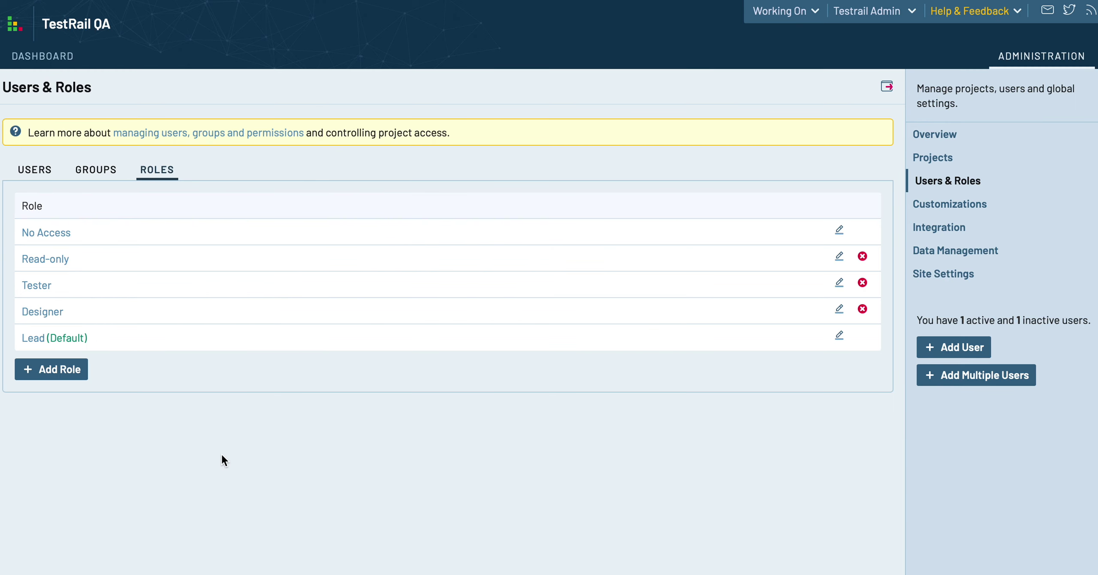
# Step: Start a new role named Business Analyst
pyautogui.click(68, 371)
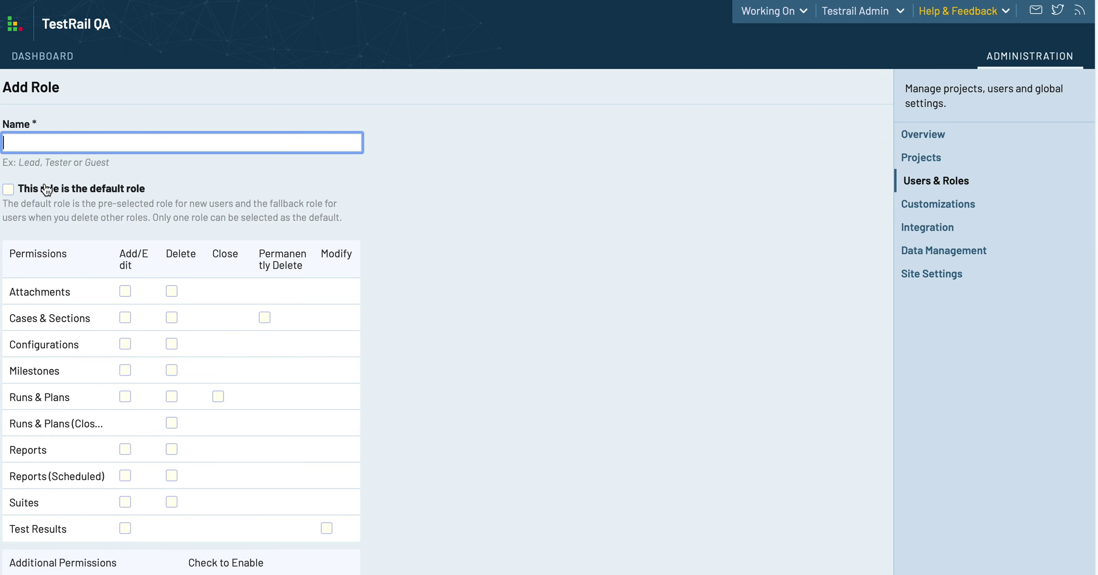
pyautogui.write('Business Analyst')
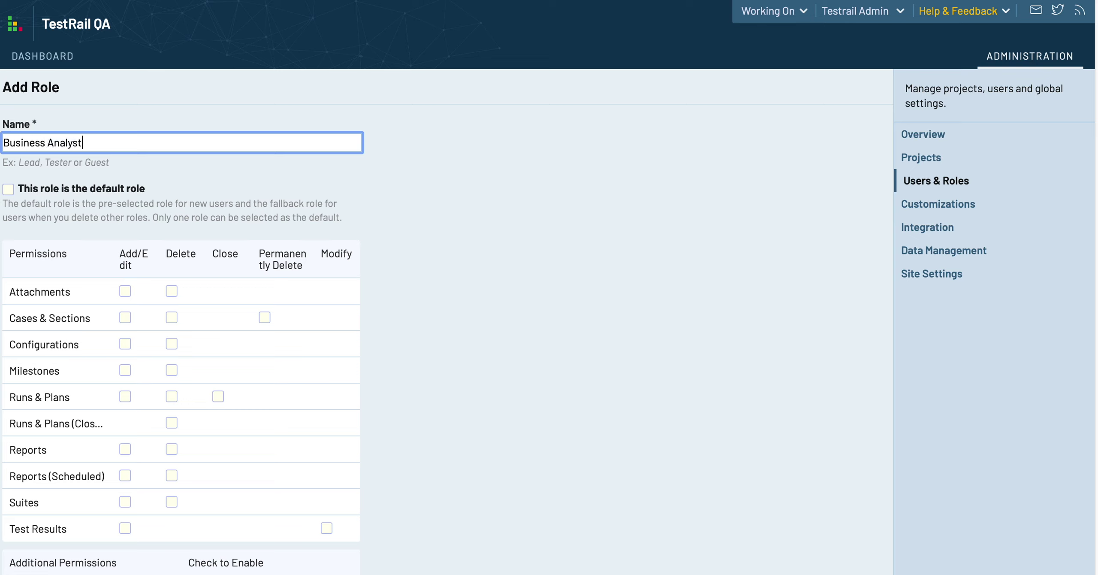
pyautogui.click(448, 245)
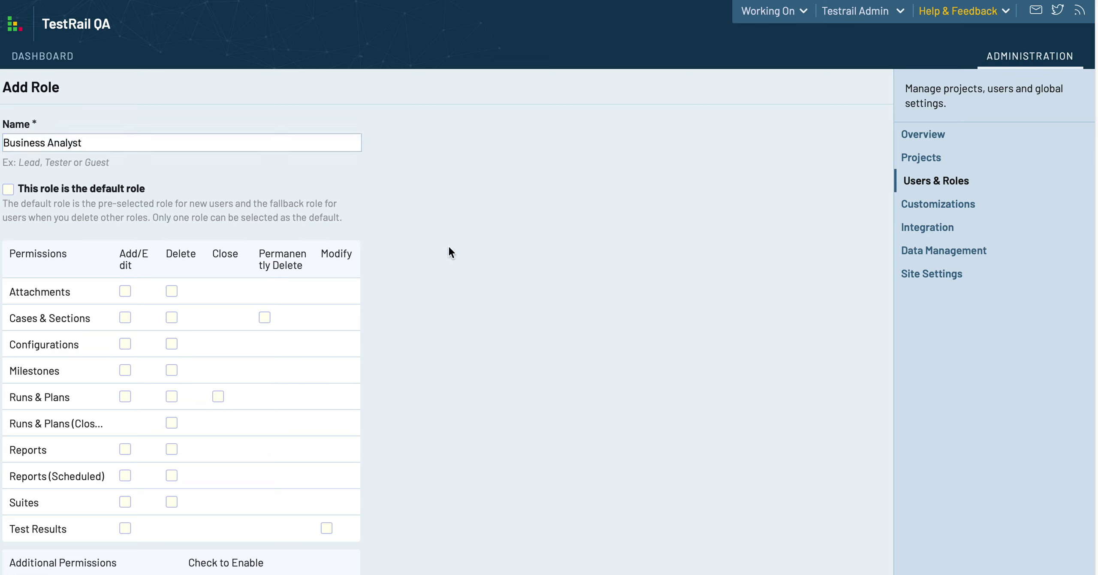
pyautogui.scroll(-1, 515, 339)
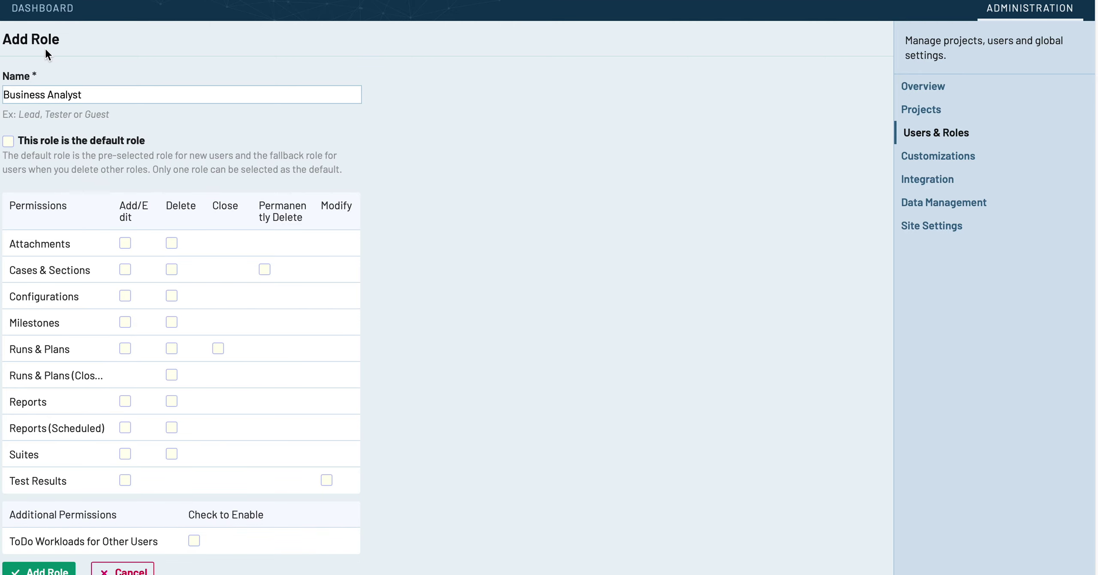
pyautogui.scroll(-1, 462, 257)
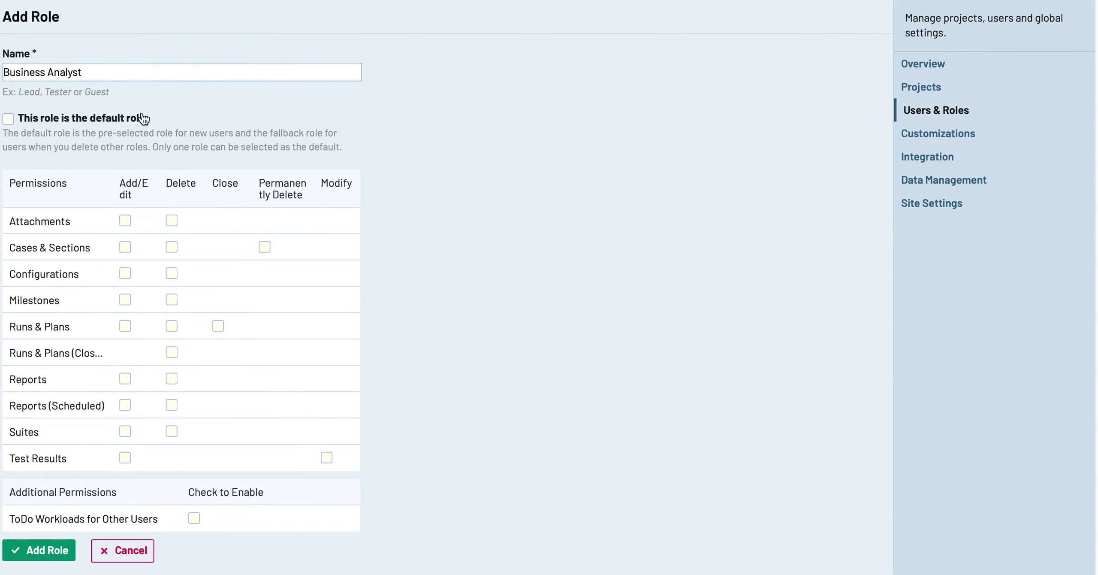
# Step: Grant the new role Add/Edit and Delete for Milestones and Reports, plus Add/Edit and Modify for Test Results, and save it
pyautogui.click(127, 300)
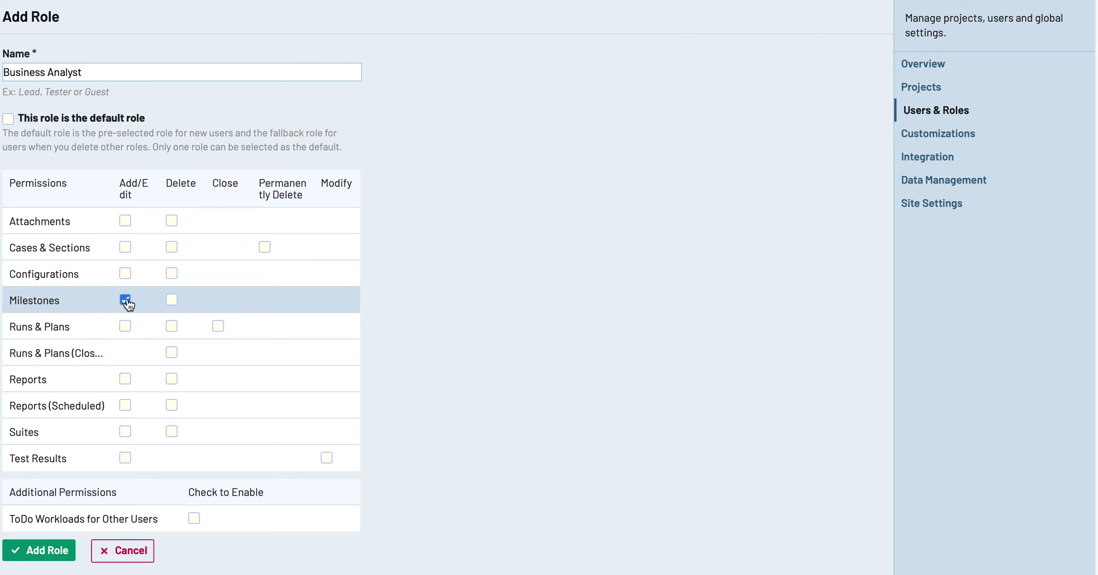
pyautogui.click(173, 300)
pyautogui.scroll(-1, 471, 349)
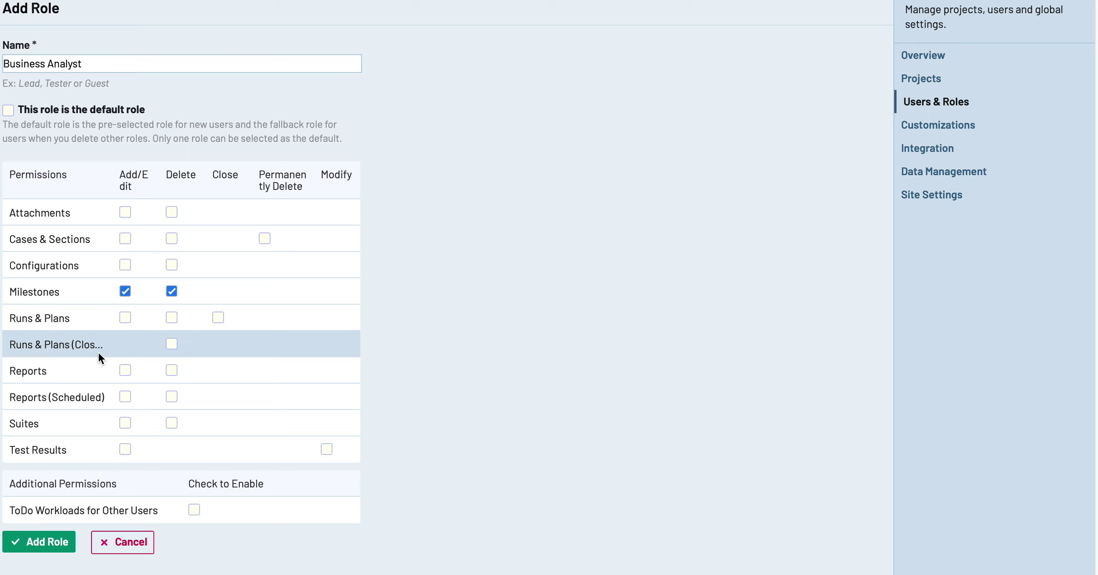
pyautogui.click(164, 371)
pyautogui.click(125, 450)
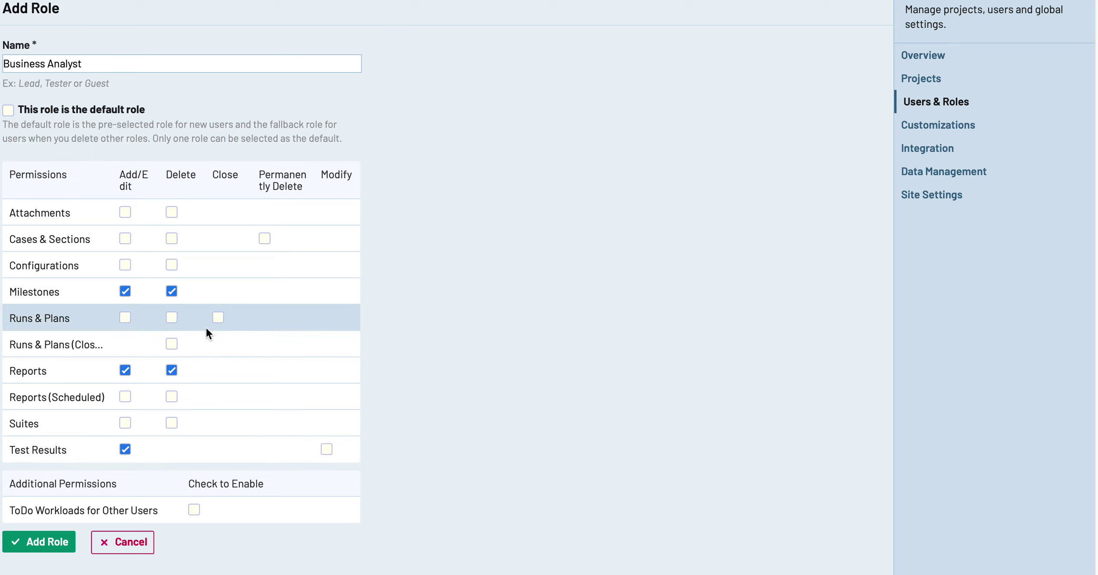
pyautogui.click(327, 451)
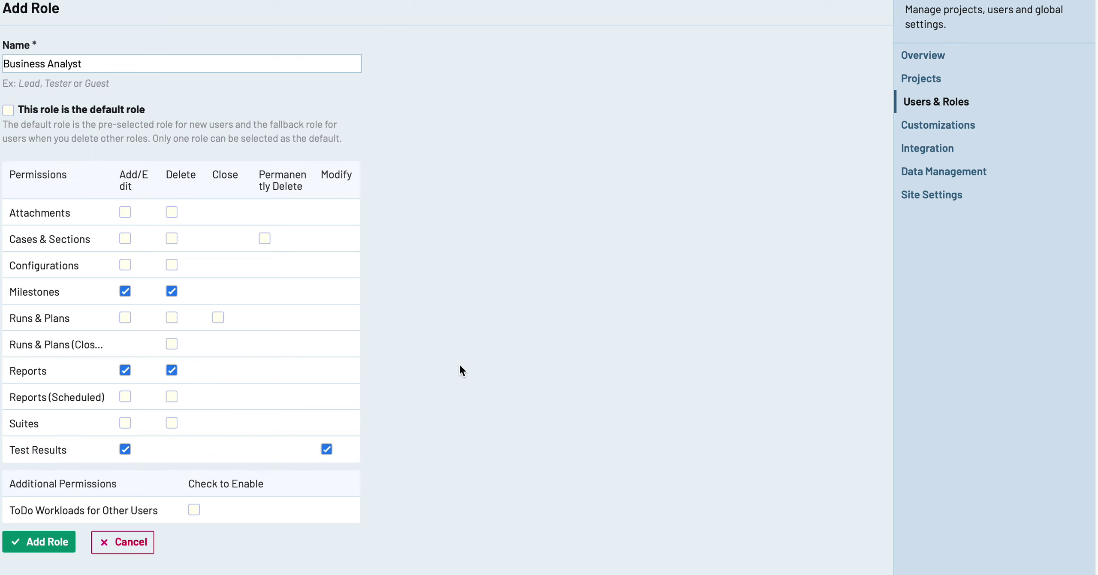
pyautogui.click(45, 549)
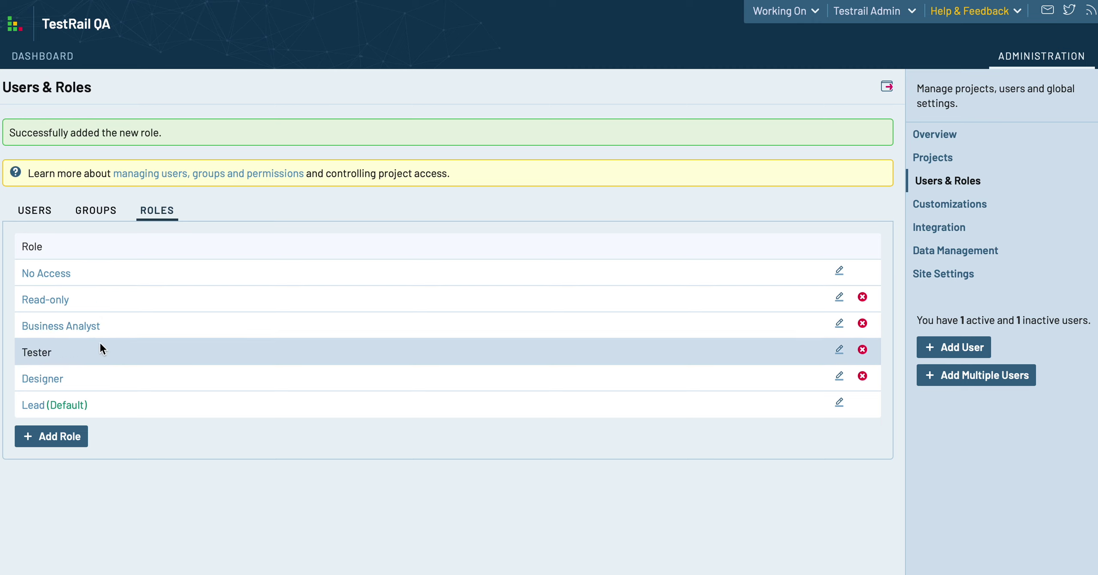
# Step: Review the saved permissions of the Business Analyst role and return to the roles list
pyautogui.click(71, 328)
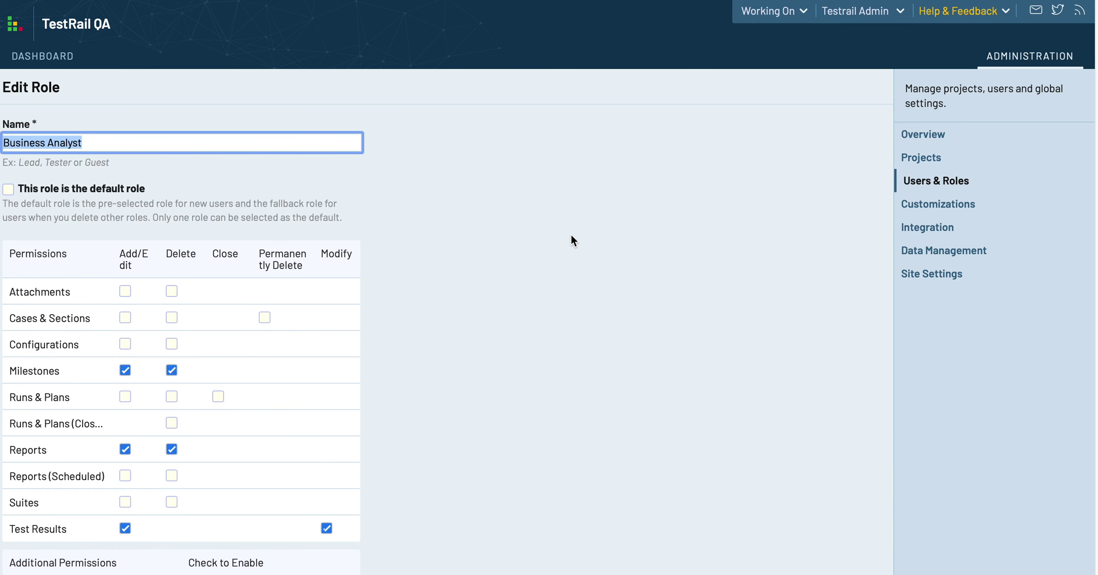
pyautogui.scroll(-2, 534, 301)
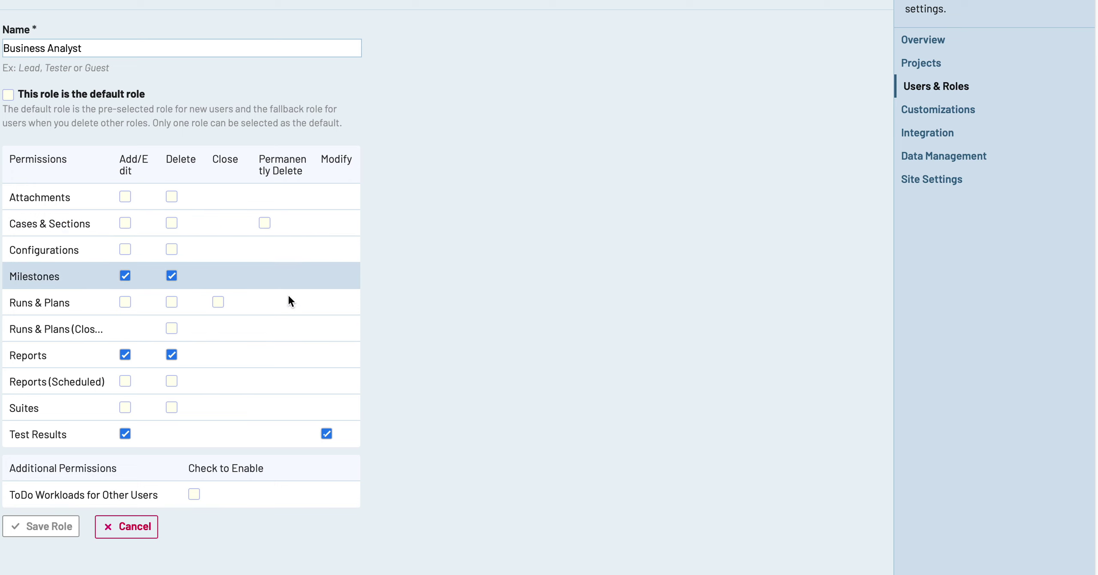
pyautogui.click(133, 527)
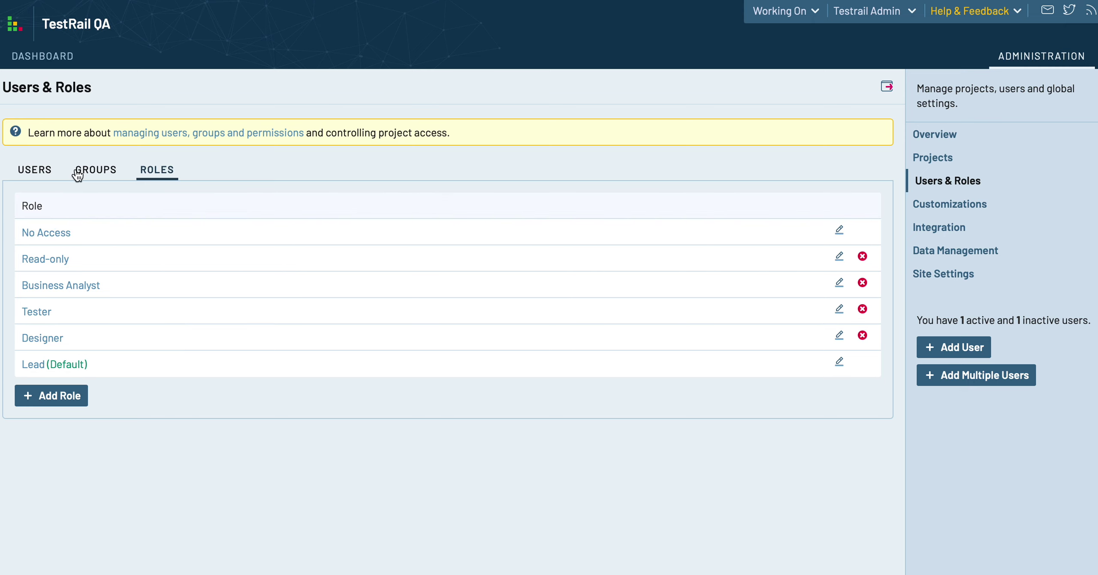
# Step: Create a user group named Team1 without assigning any users
pyautogui.click(95, 171)
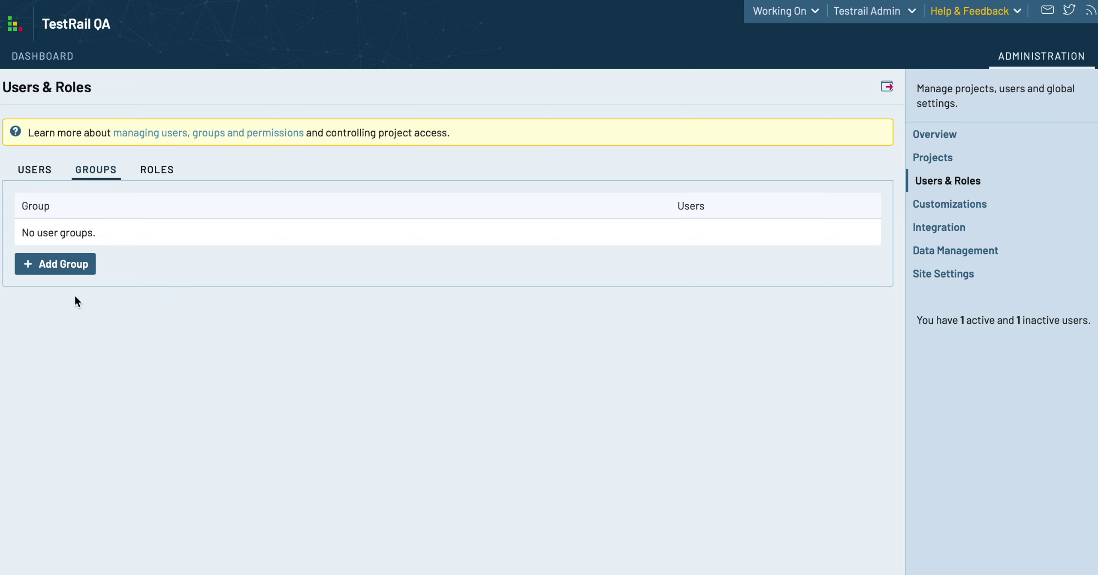
pyautogui.click(66, 270)
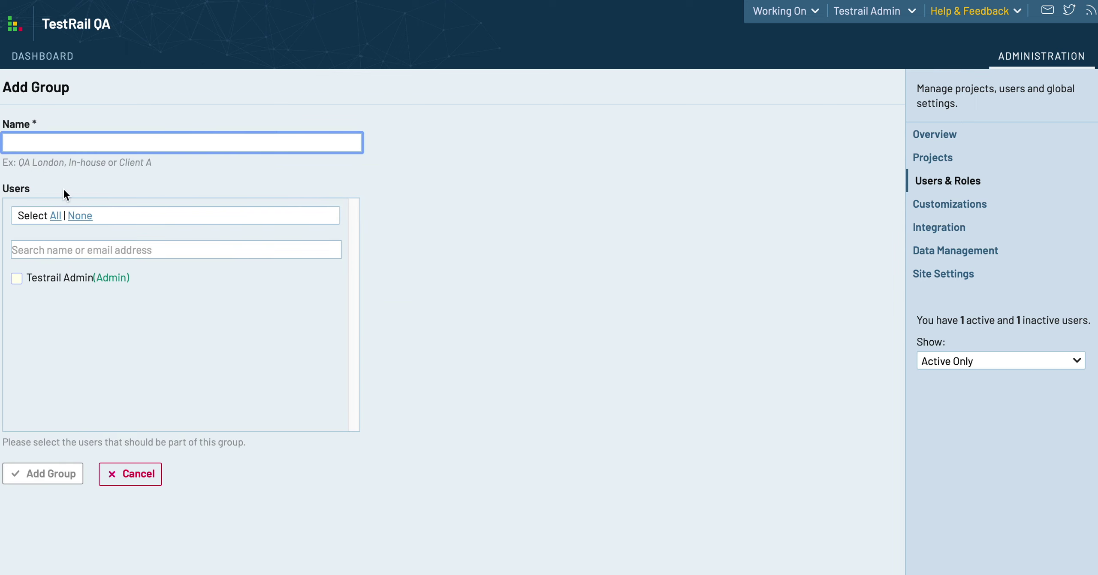
pyautogui.write('Team1')
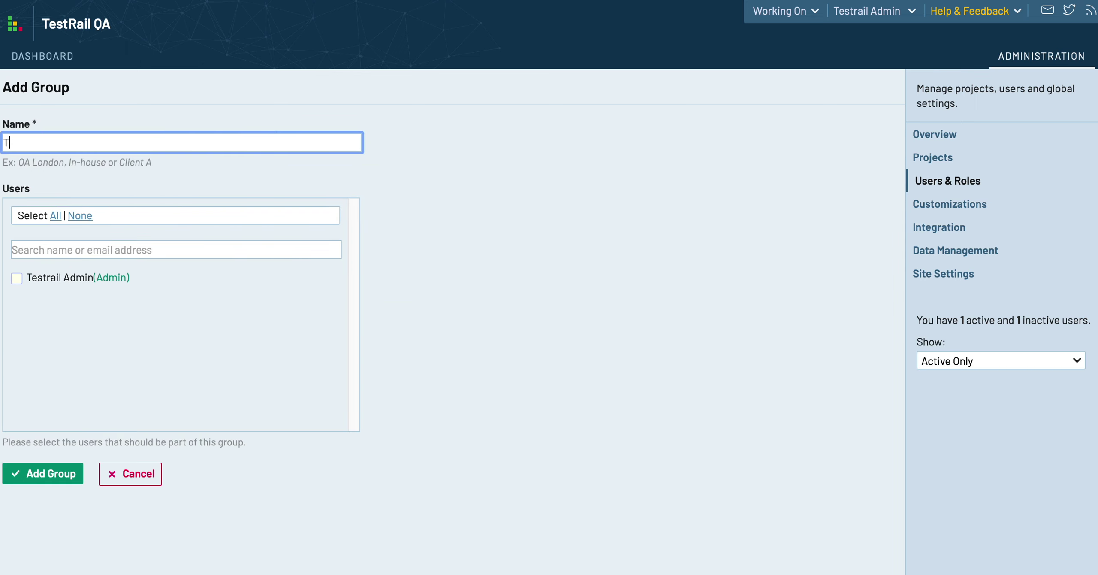
pyautogui.click(49, 477)
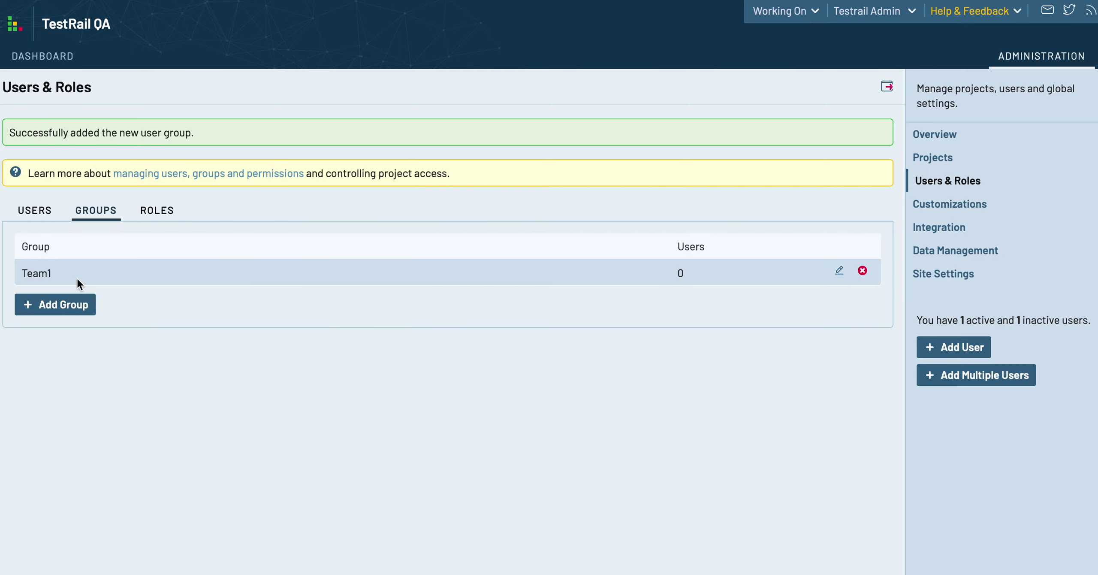
# Step: Create a second user group named Team2 without assigning any users
pyautogui.click(62, 306)
pyautogui.write('Team2')
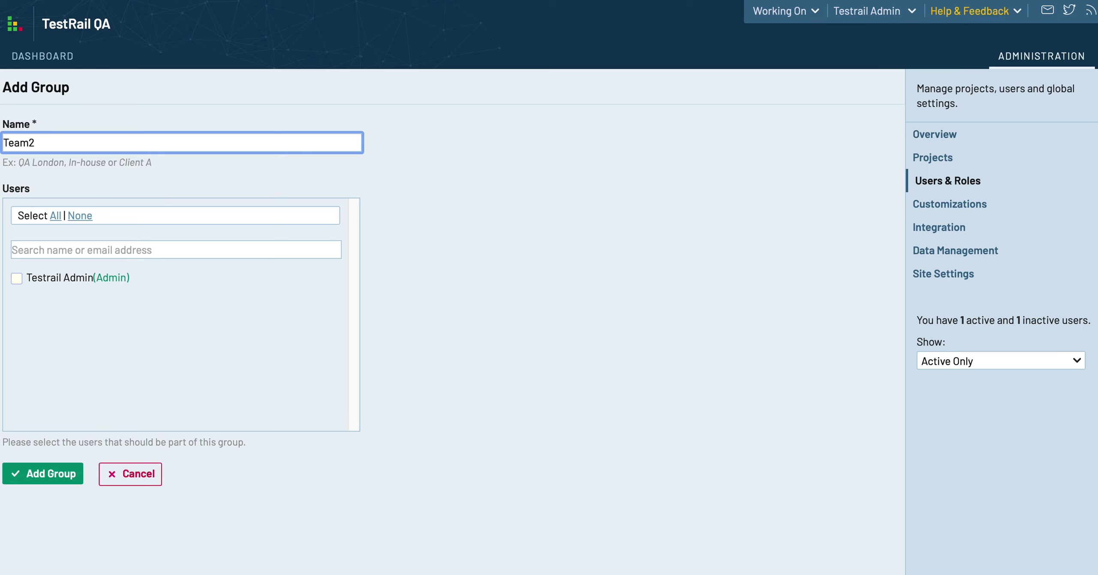
pyautogui.click(48, 477)
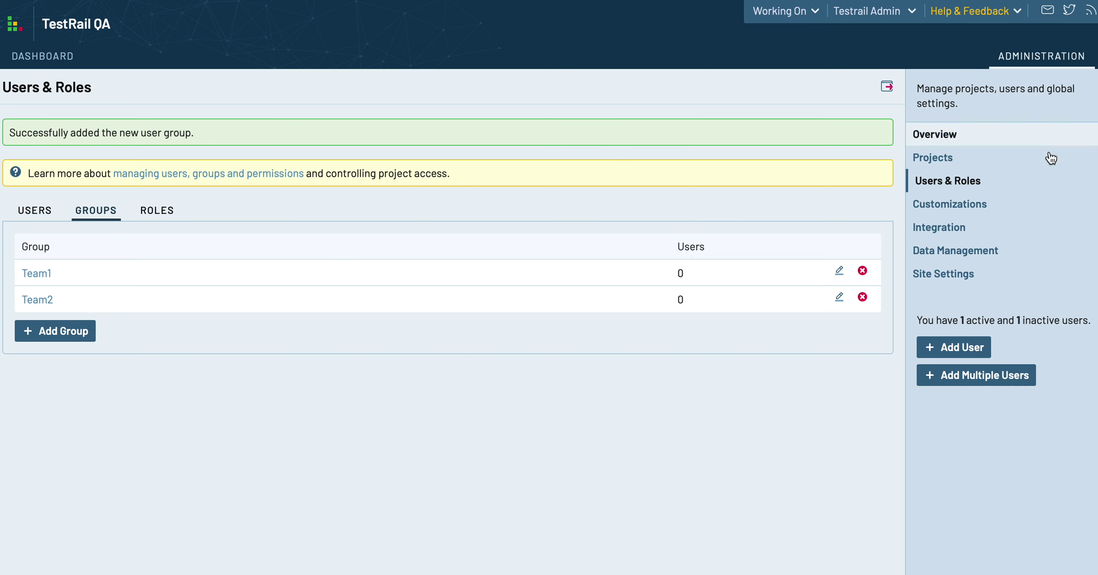
# Step: Start adding a new user from the users list and enter TestUser1 as the full name
pyautogui.click(33, 212)
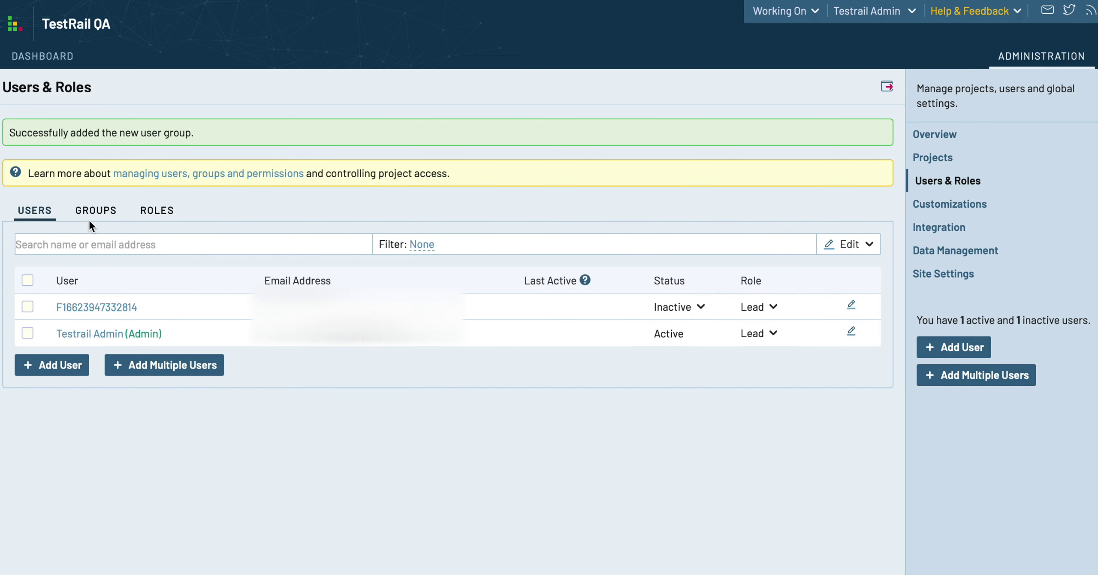
pyautogui.click(101, 211)
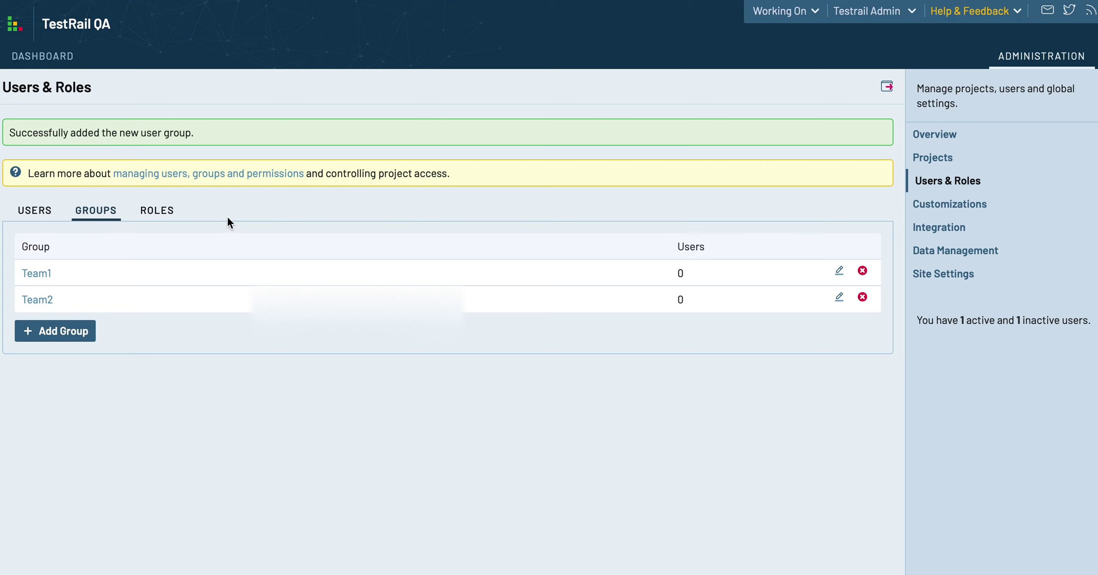
pyautogui.click(32, 214)
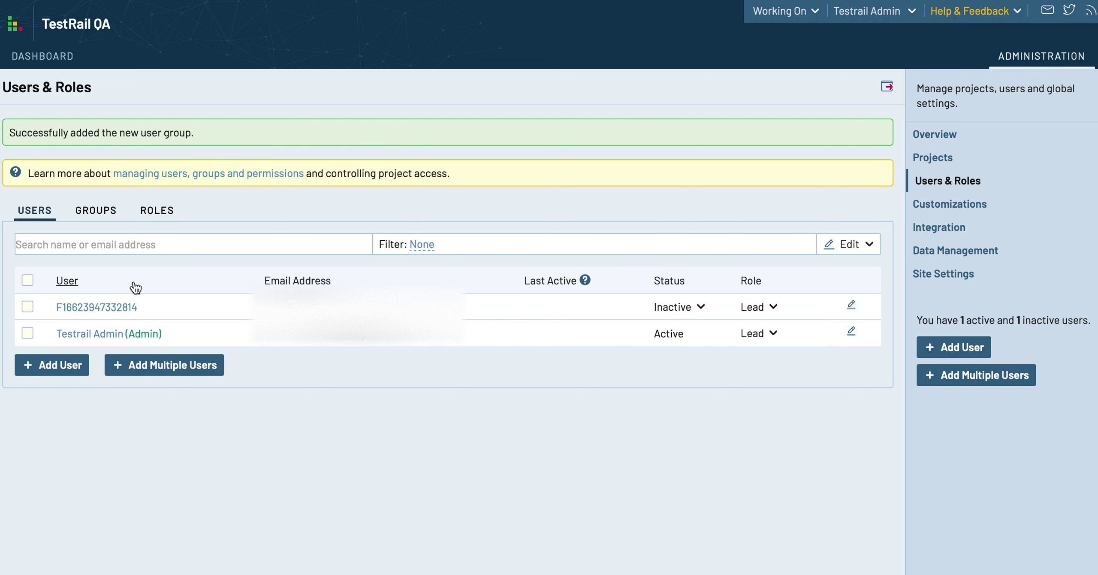
pyautogui.click(54, 366)
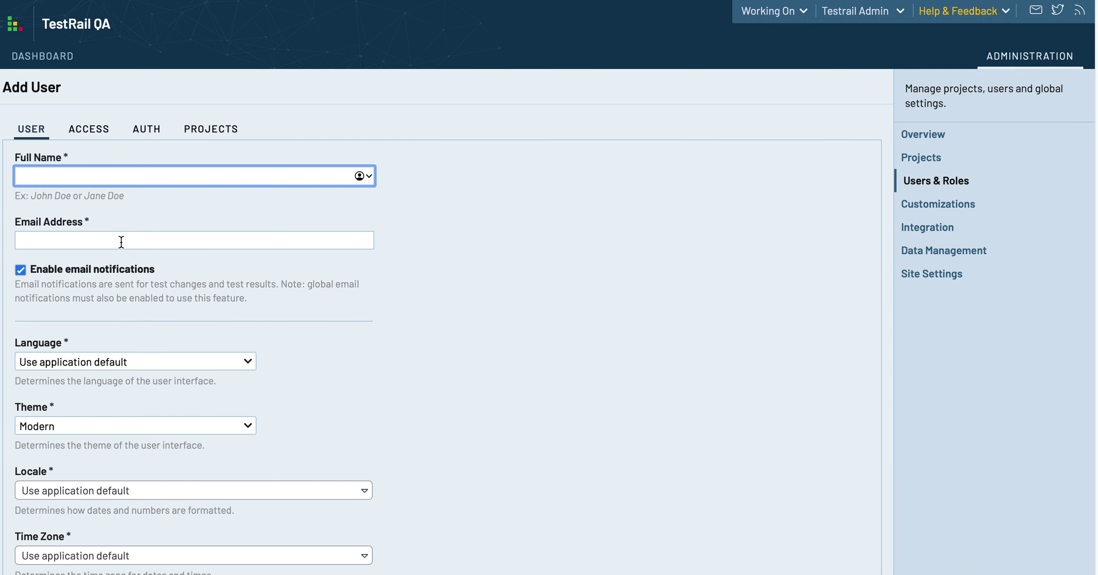
pyautogui.write('TestUser1')
pyautogui.click(108, 240)
pyautogui.click(494, 299)
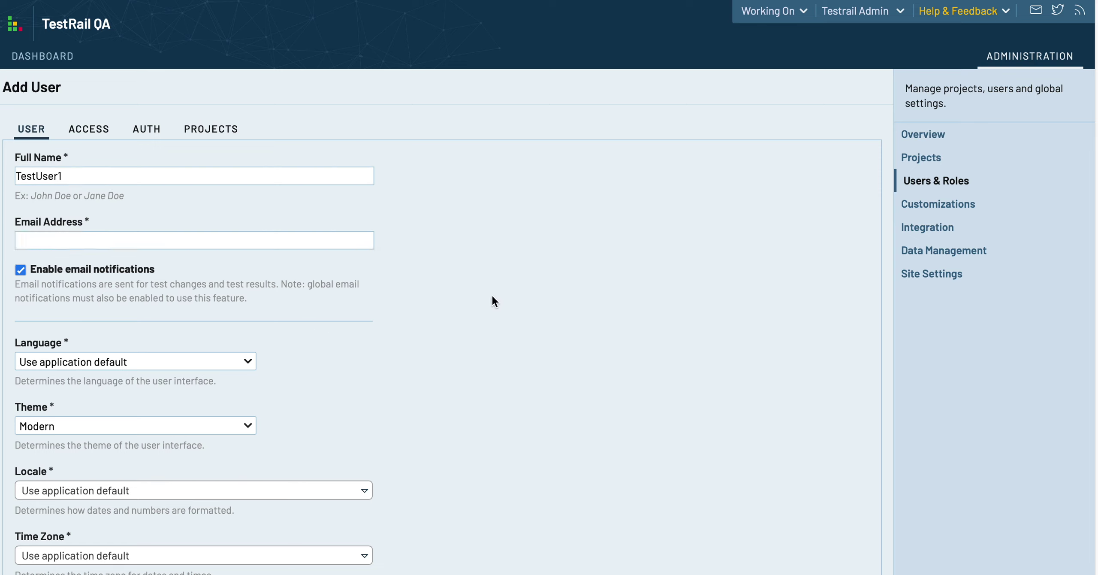
# Step: Choose to specify TestUser1's password manually without an invitation, and enter and confirm the account password
pyautogui.scroll(-7, 222, 372)
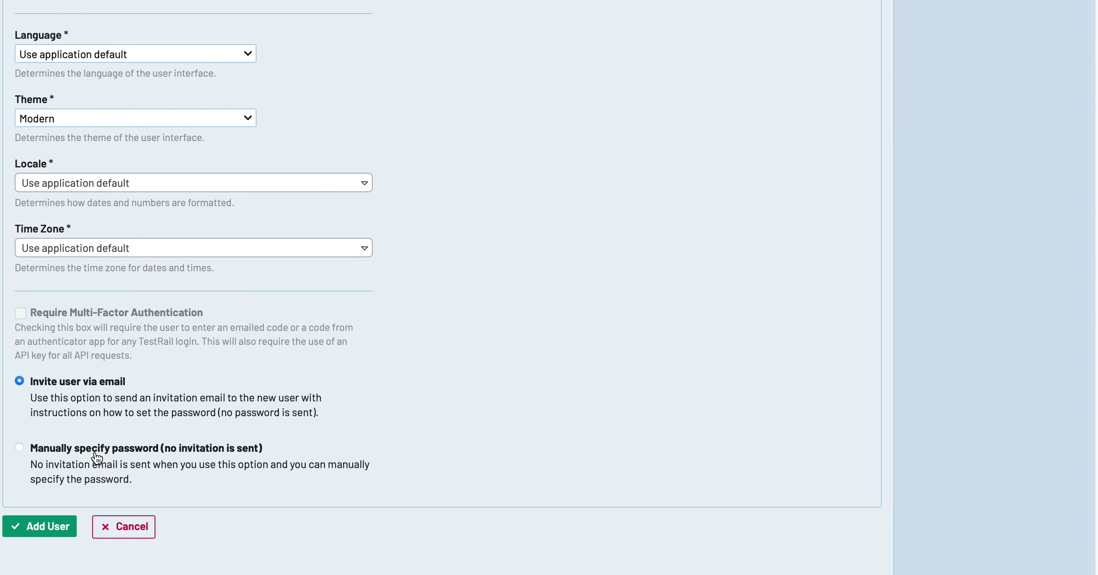
pyautogui.scroll(7, 346, 322)
pyautogui.scroll(-7, 207, 410)
pyautogui.click(57, 466)
pyautogui.scroll(-3, 158, 493)
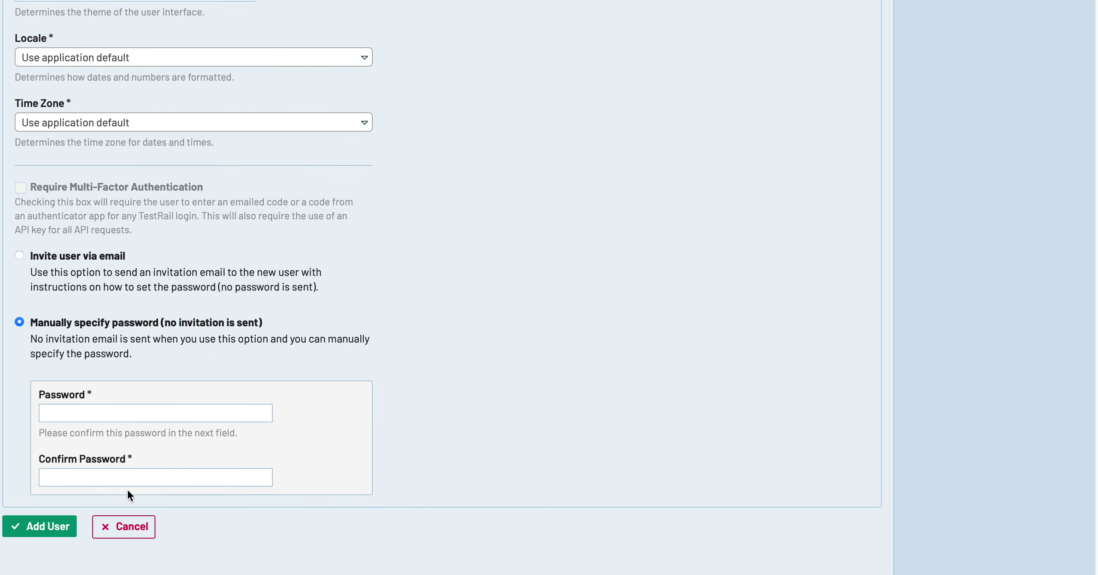
pyautogui.click(92, 411)
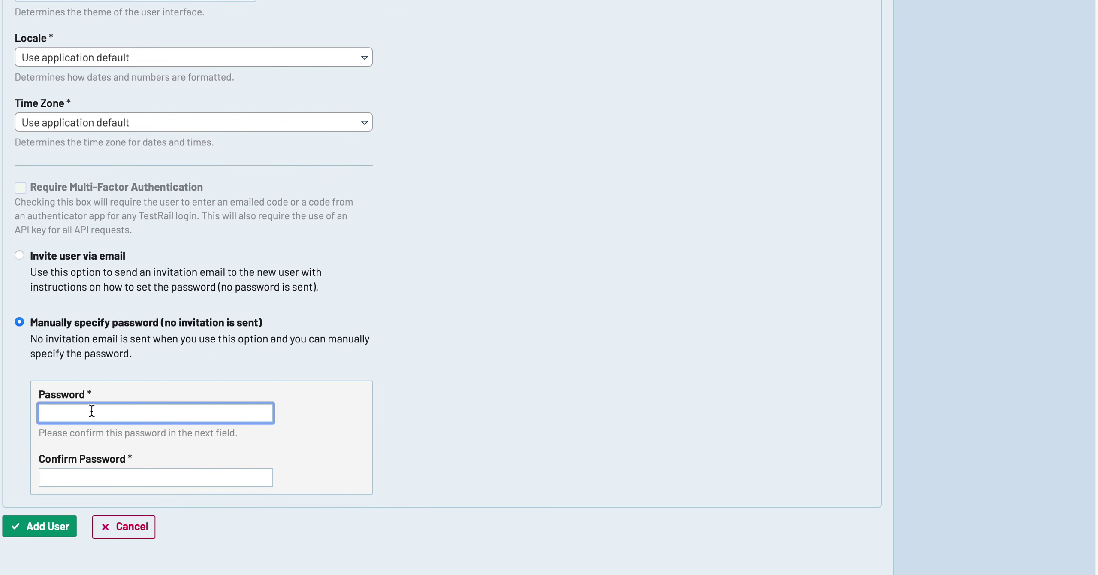
pyautogui.write('••••••••••••')
pyautogui.press('Tab')
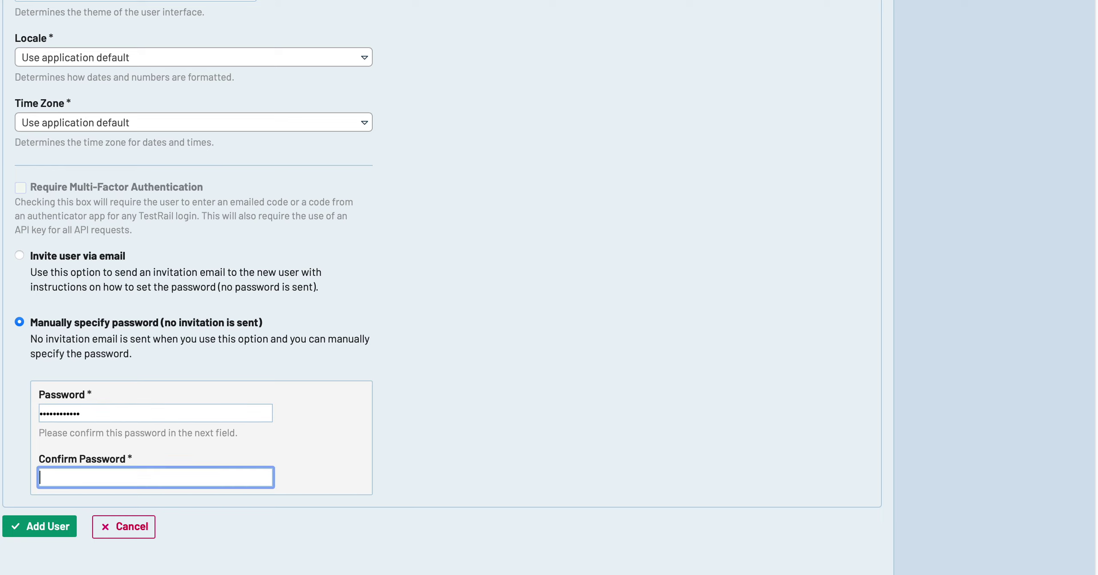
pyautogui.write('••••••••••••')
# Step: Fill in TestUser1's email address and review the completed user details
pyautogui.scroll(10, 274, 229)
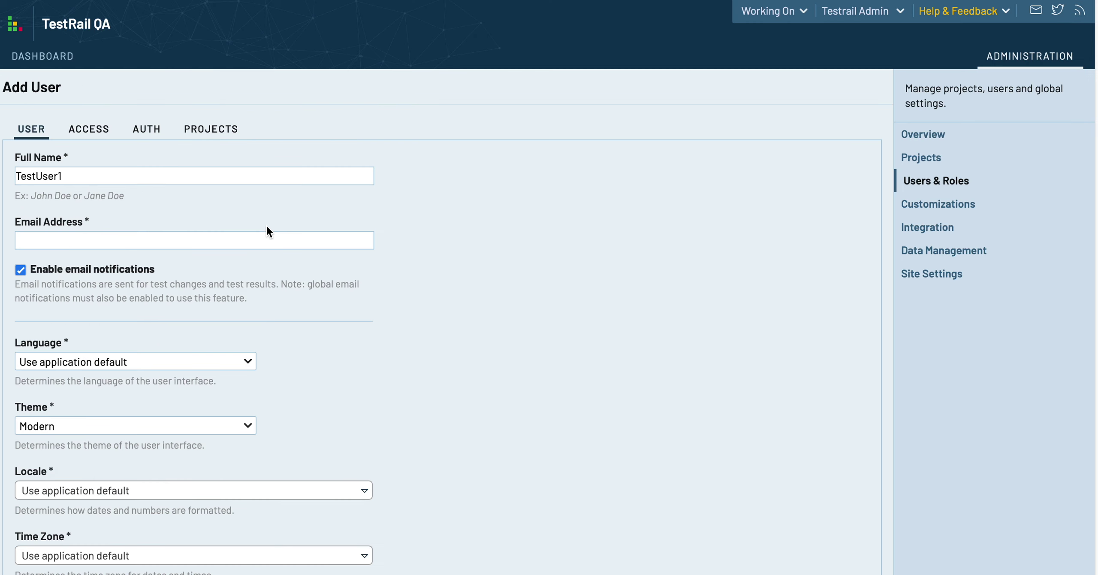
pyautogui.click(71, 235)
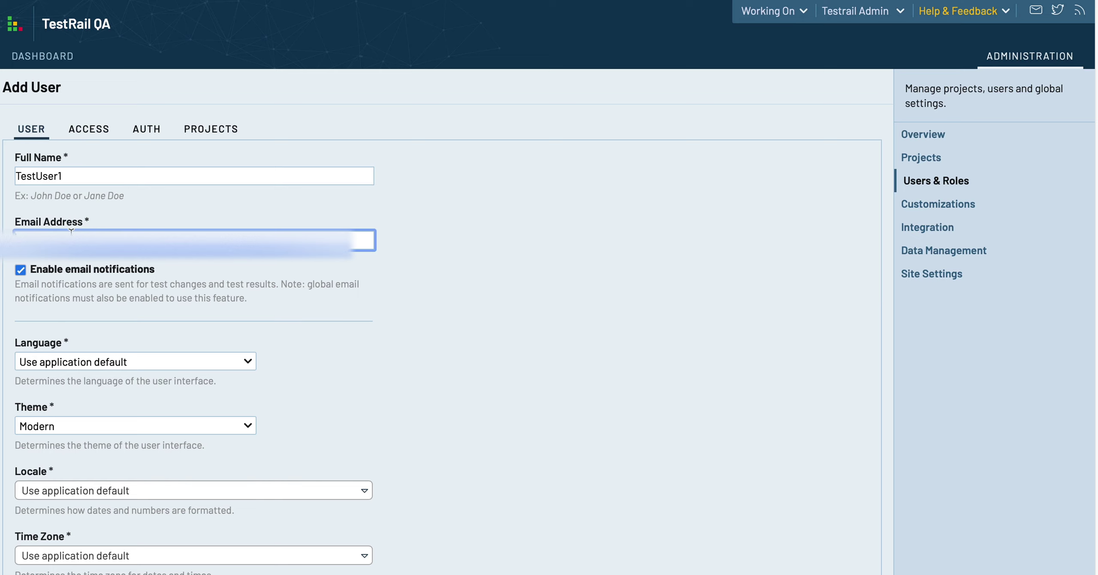
pyautogui.press('super+v')
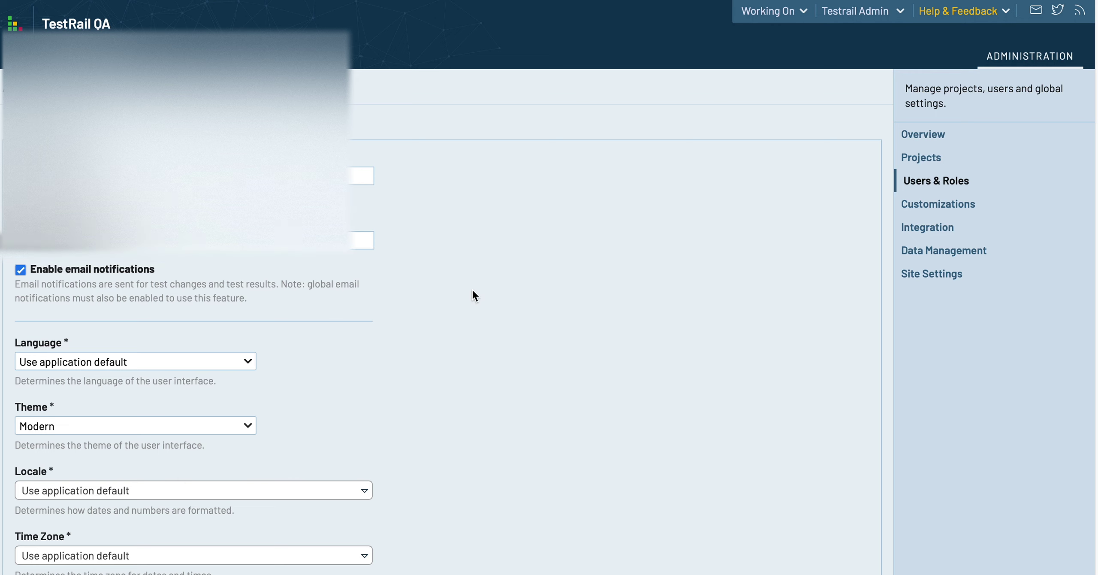
pyautogui.scroll(-3, 472, 290)
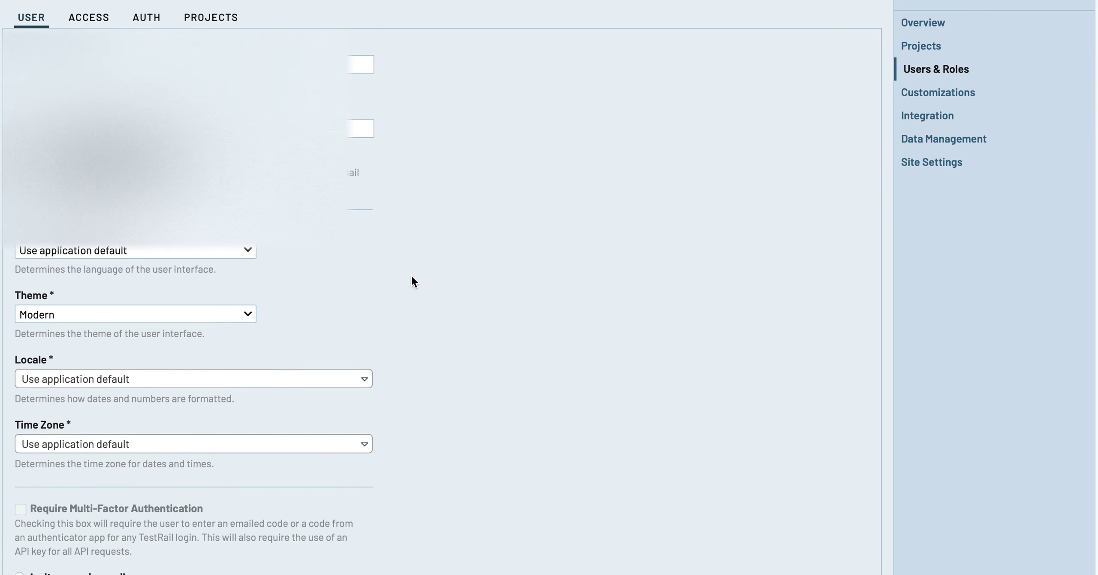
pyautogui.scroll(-5, 528, 268)
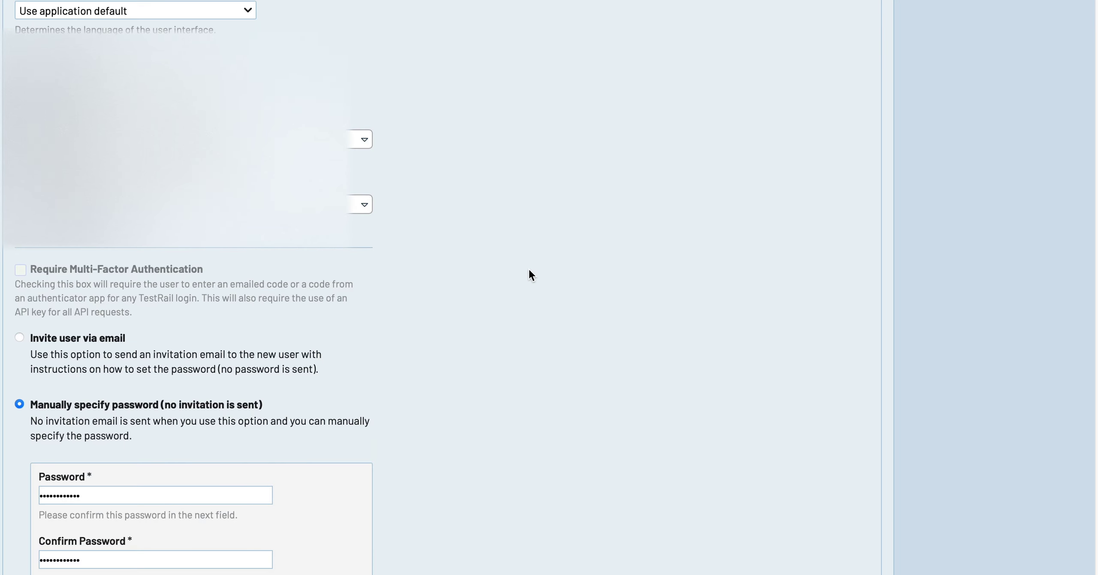
pyautogui.scroll(-2, 528, 267)
pyautogui.scroll(10, 251, 275)
pyautogui.scroll(-10, 403, 324)
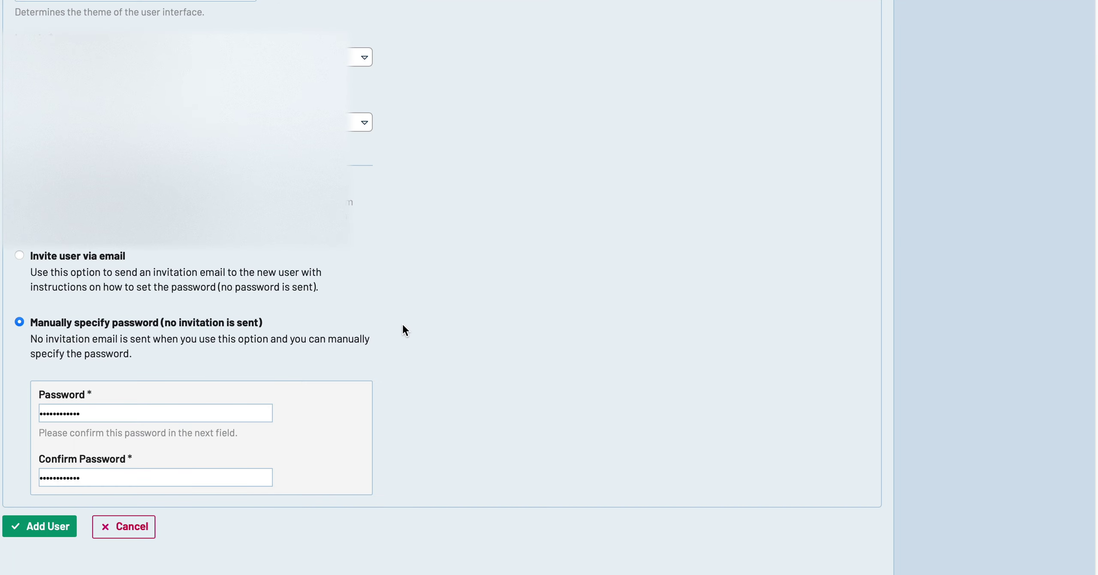
pyautogui.scroll(10, 390, 320)
pyautogui.scroll(-5, 442, 322)
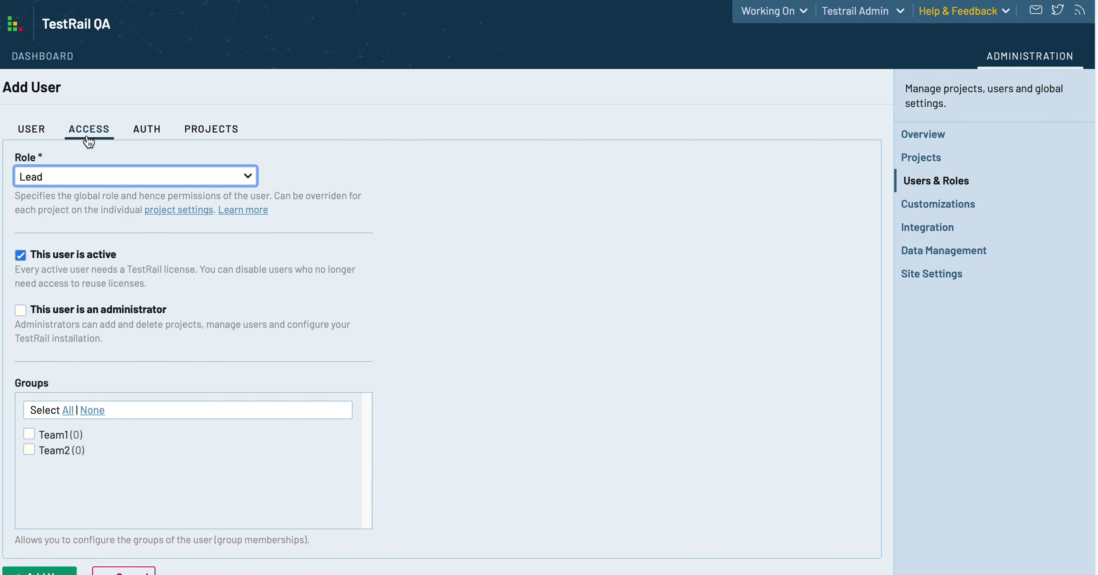
# Step: Assign the Business Analyst role to TestUser1 in the access settings
pyautogui.click(108, 176)
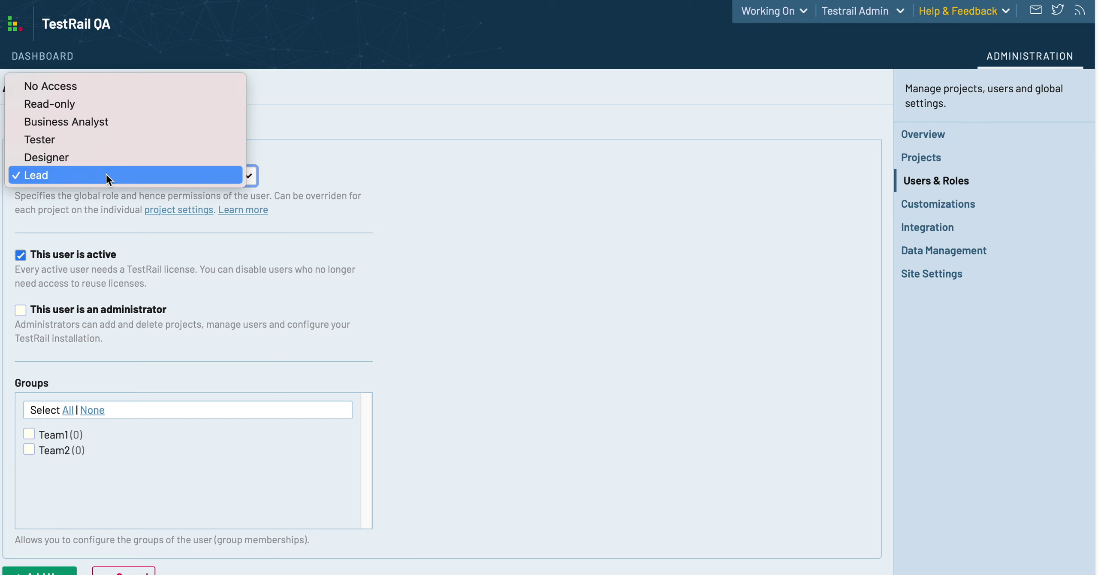
pyautogui.click(68, 121)
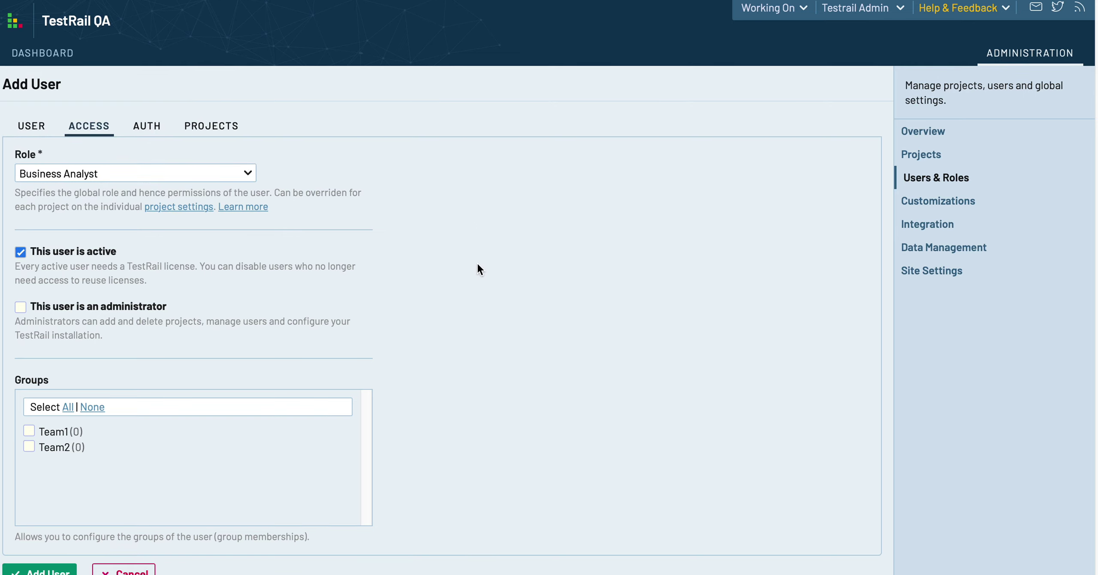
pyautogui.scroll(-2, 477, 262)
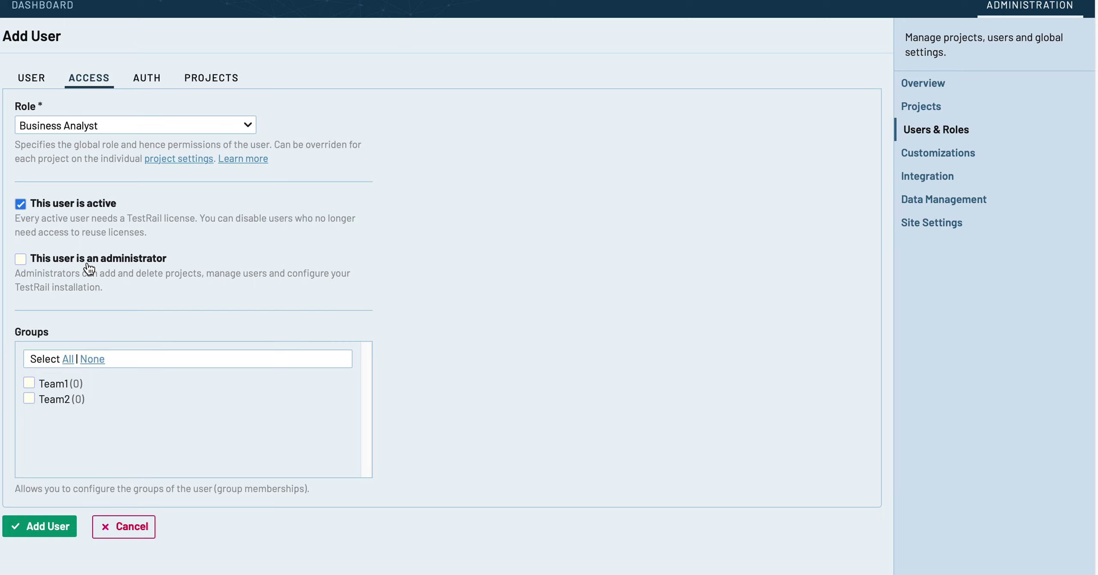
pyautogui.scroll(1, 727, 206)
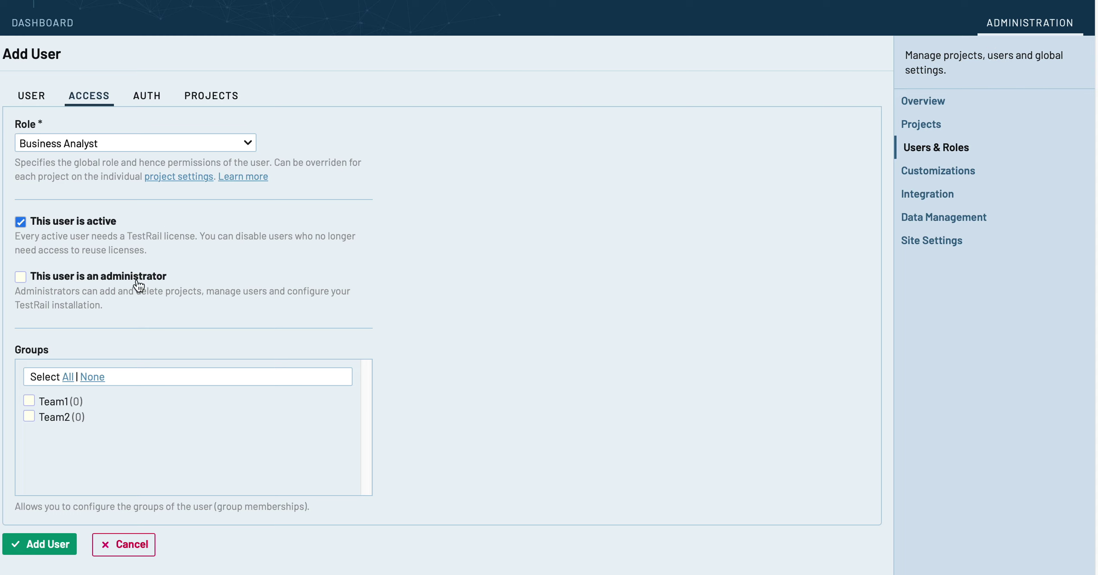
pyautogui.scroll(1, 145, 266)
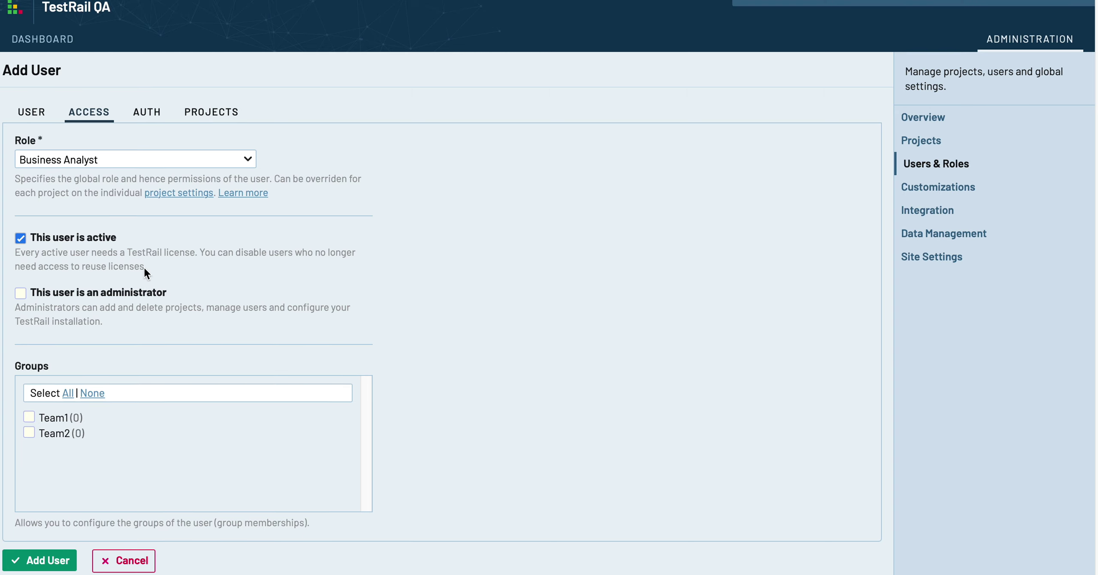
pyautogui.scroll(-2, 132, 299)
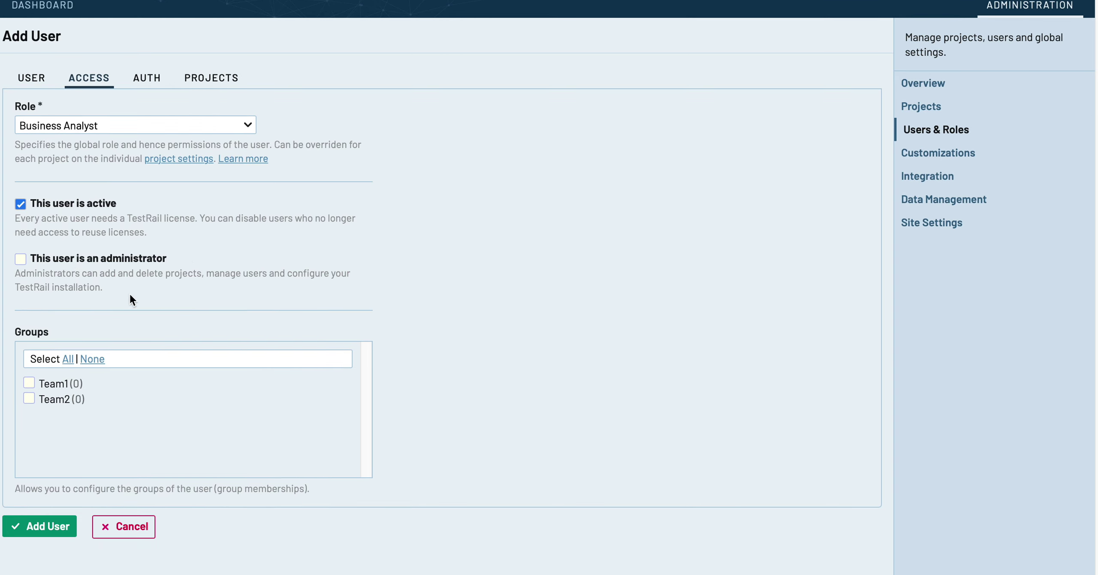
# Step: Add TestUser1 to the Team1 group, check the project access settings, and save the new user
pyautogui.click(29, 382)
pyautogui.click(213, 83)
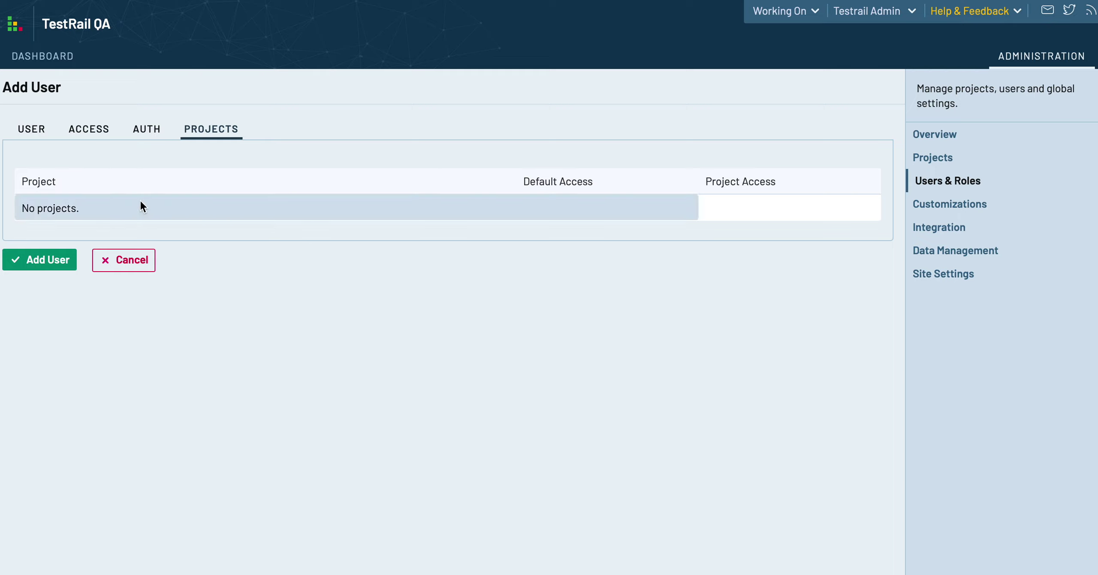
pyautogui.click(89, 134)
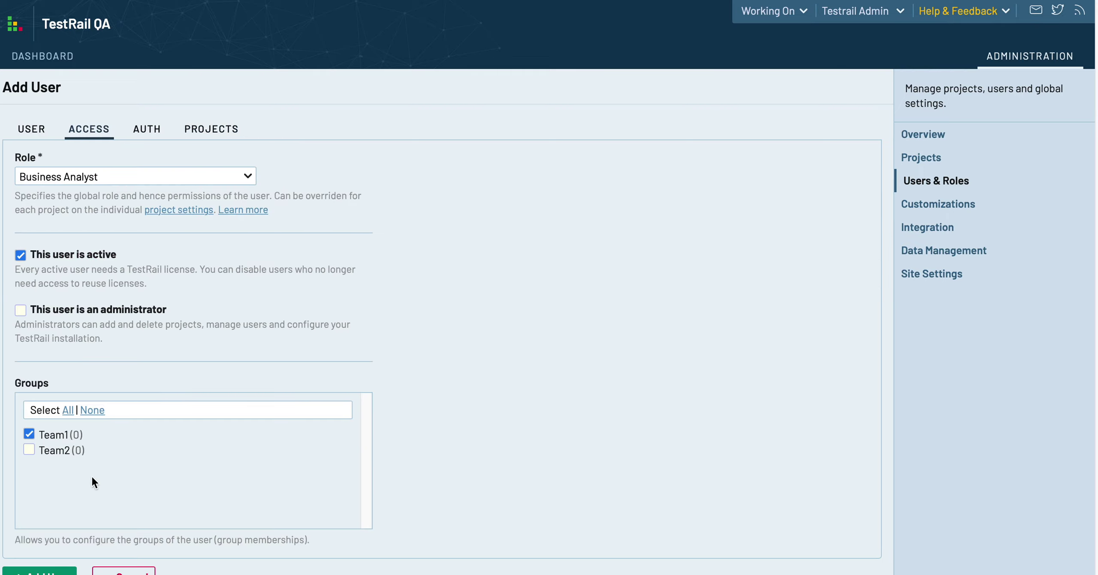
pyautogui.scroll(-1, 91, 476)
pyautogui.click(54, 529)
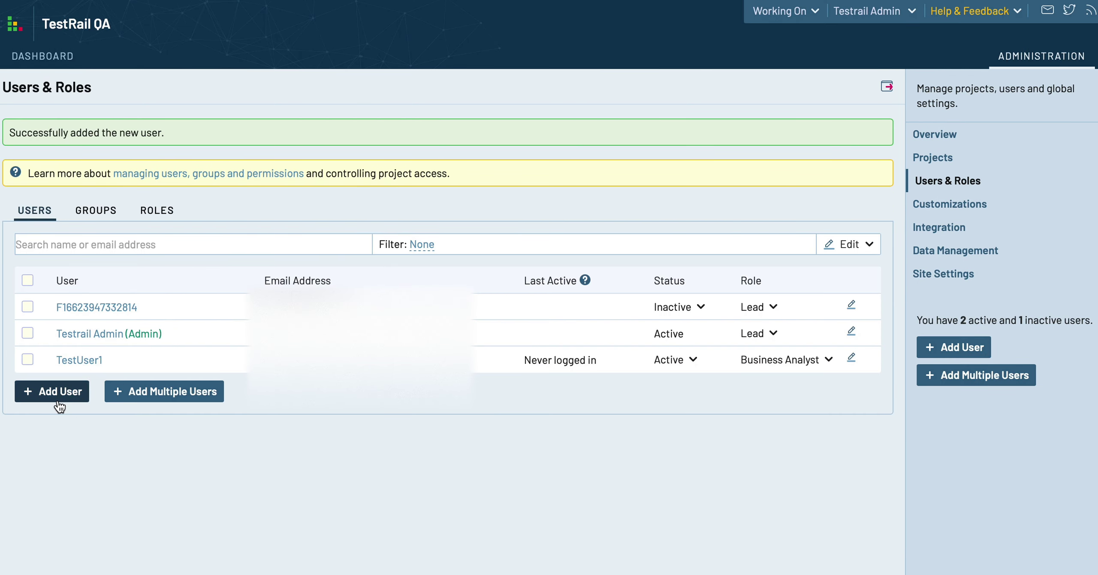
# Step: Start adding another user with the full name TestUser2 and fill in the user's email address
pyautogui.click(58, 392)
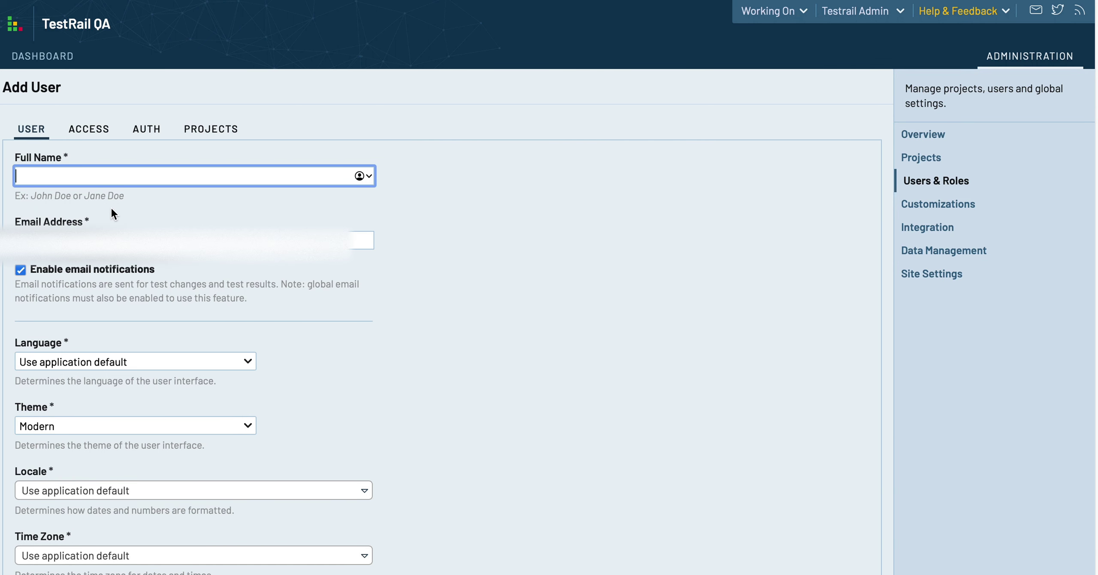
pyautogui.write('TestUser2')
pyautogui.press('Tab')
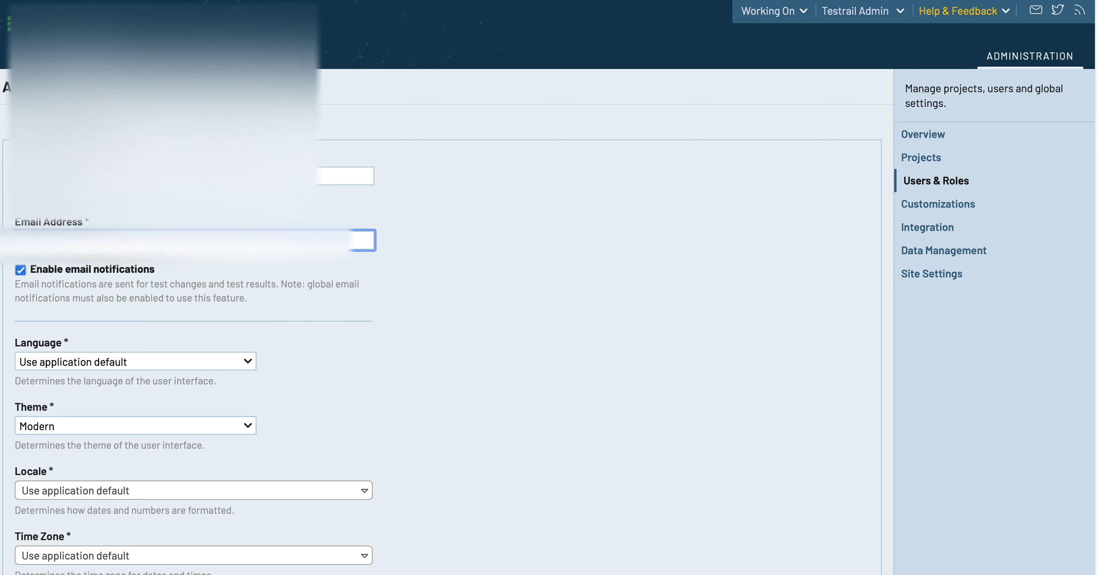
pyautogui.click(85, 273)
# Step: Set TestUser2's password to be specified manually without an invitation, and enter and confirm the account password
pyautogui.scroll(-5, 279, 294)
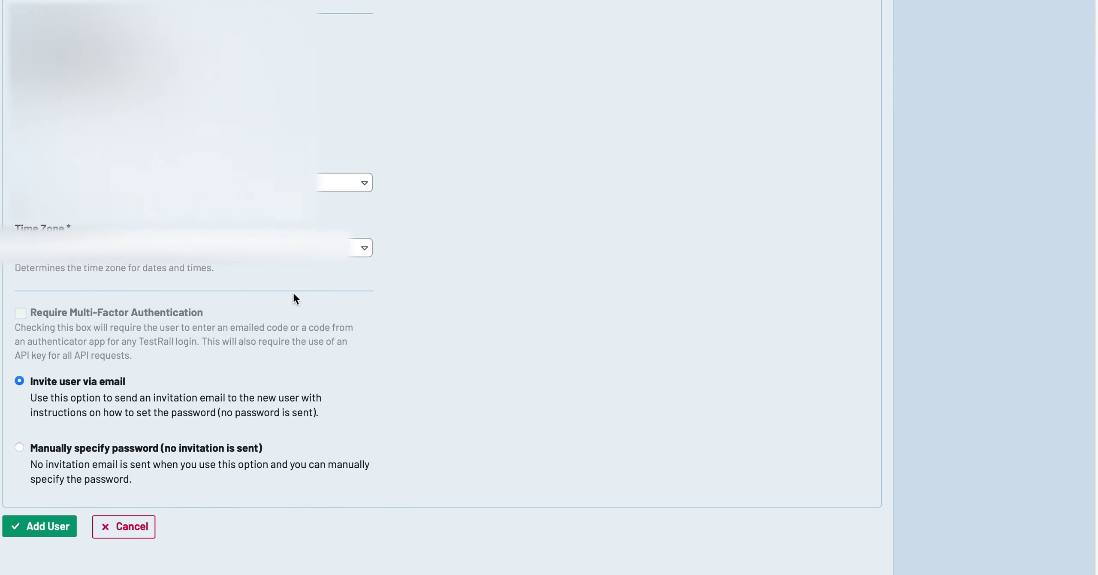
pyautogui.click(20, 448)
pyautogui.scroll(-3, 153, 506)
pyautogui.click(98, 413)
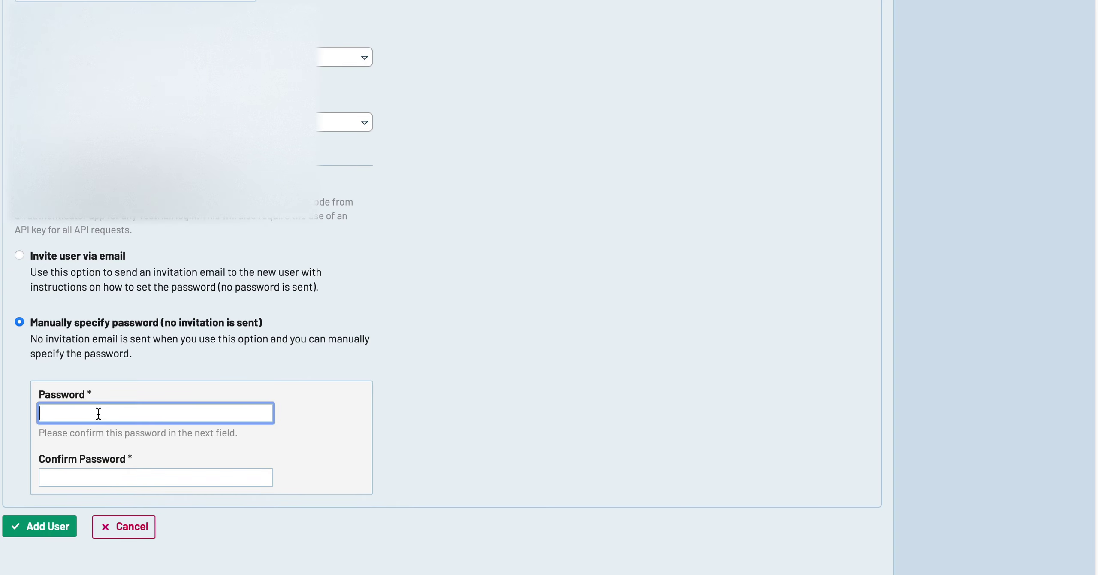
pyautogui.write('•••••••••••')
pyautogui.press('Tab')
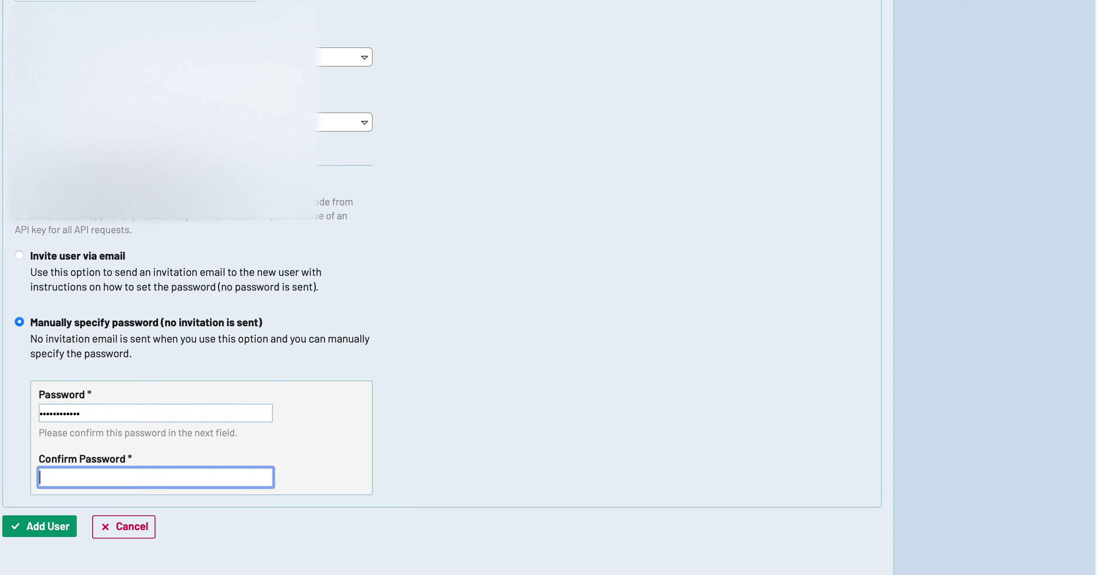
pyautogui.write('•••••••••')
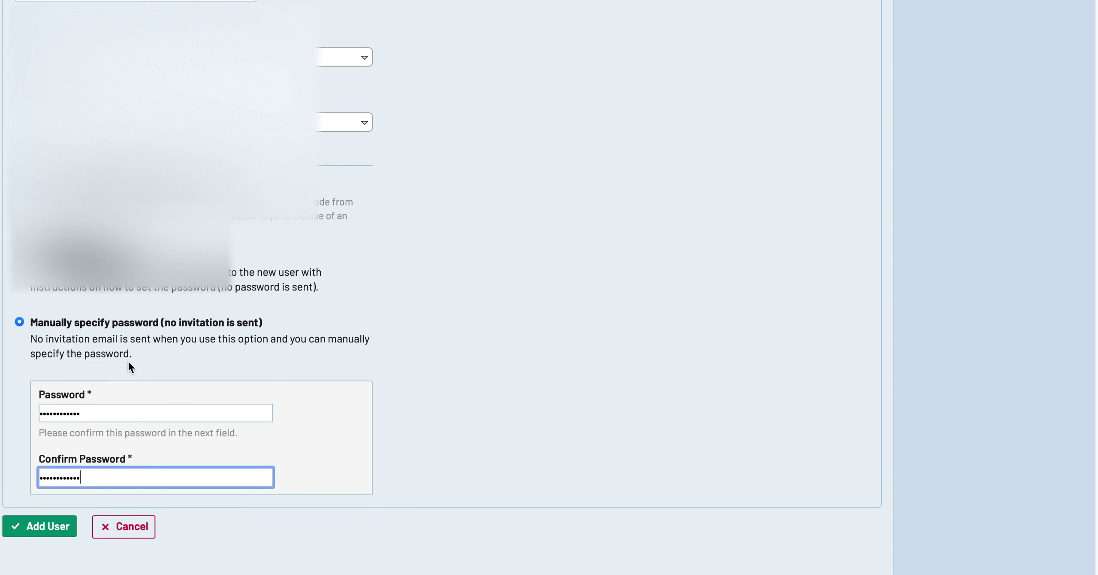
# Step: Assign TestUser2 the Business Analyst role and membership of the Team2 group
pyautogui.scroll(5, 128, 360)
pyautogui.click(96, 133)
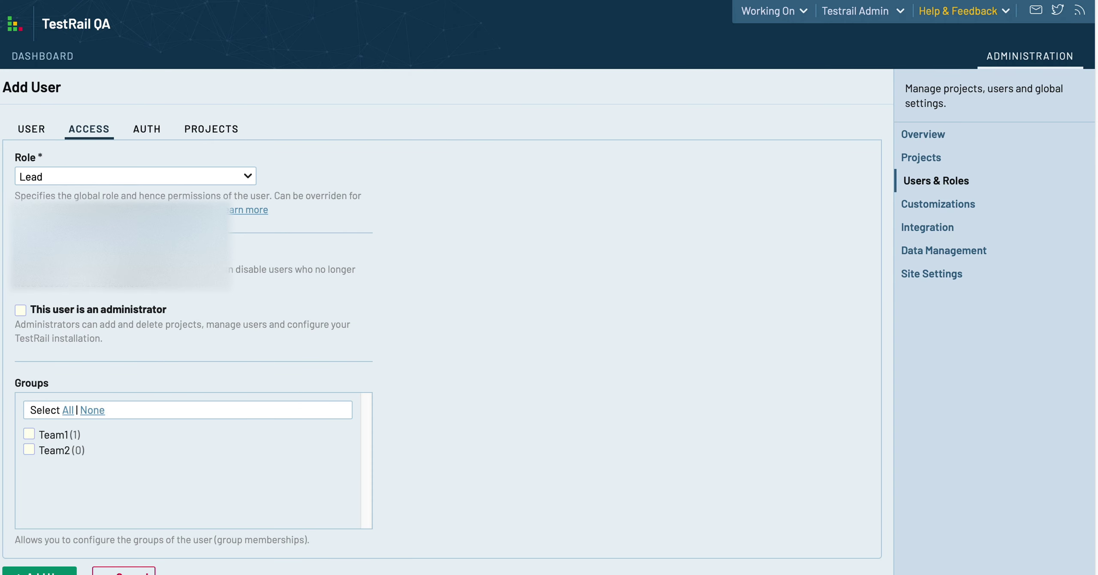
pyautogui.click(64, 180)
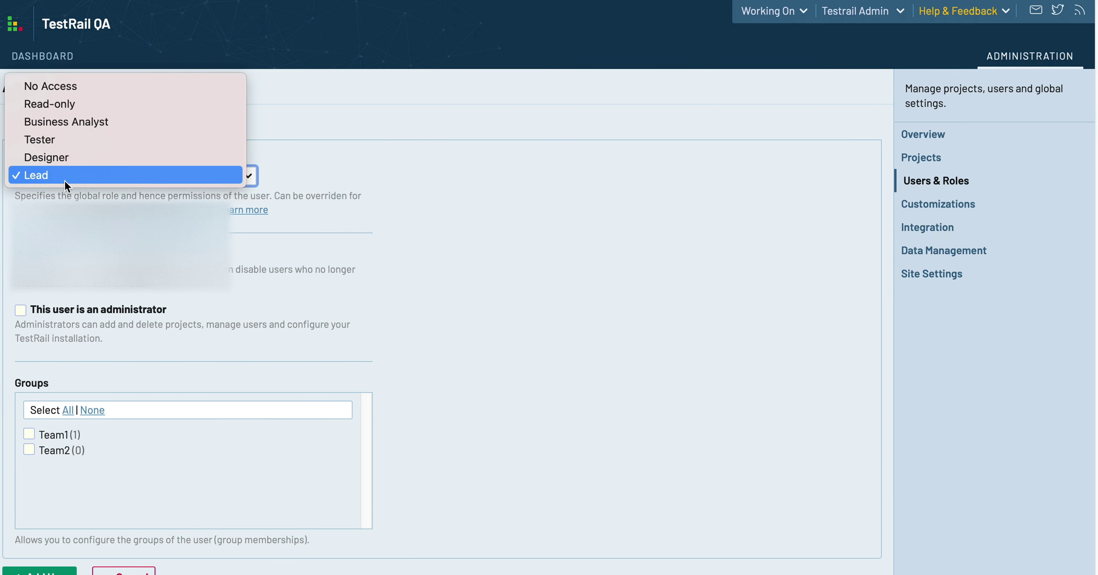
pyautogui.click(76, 122)
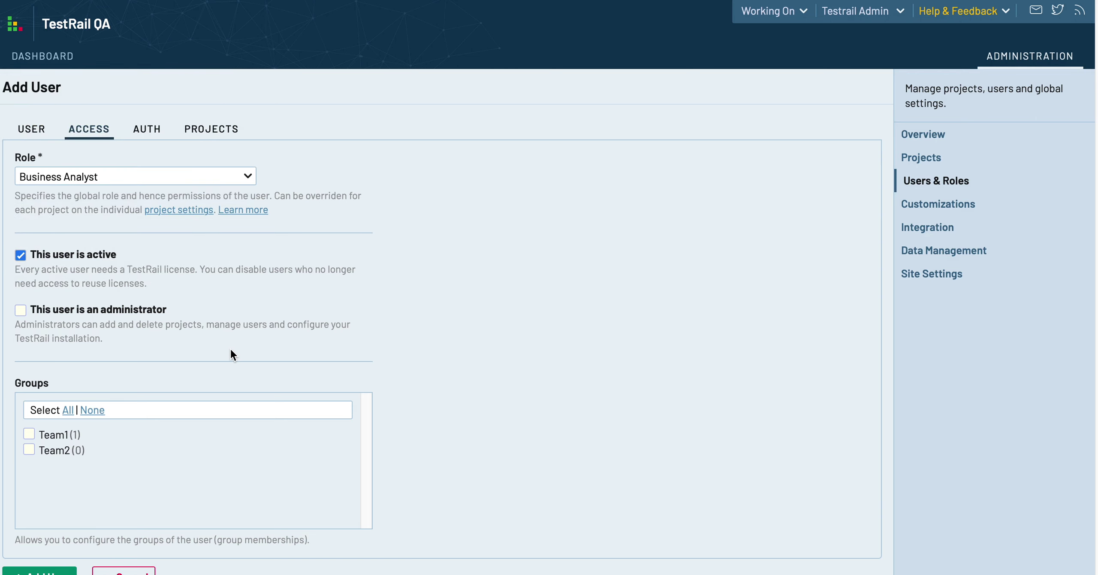
pyautogui.click(31, 451)
pyautogui.scroll(-1, 179, 420)
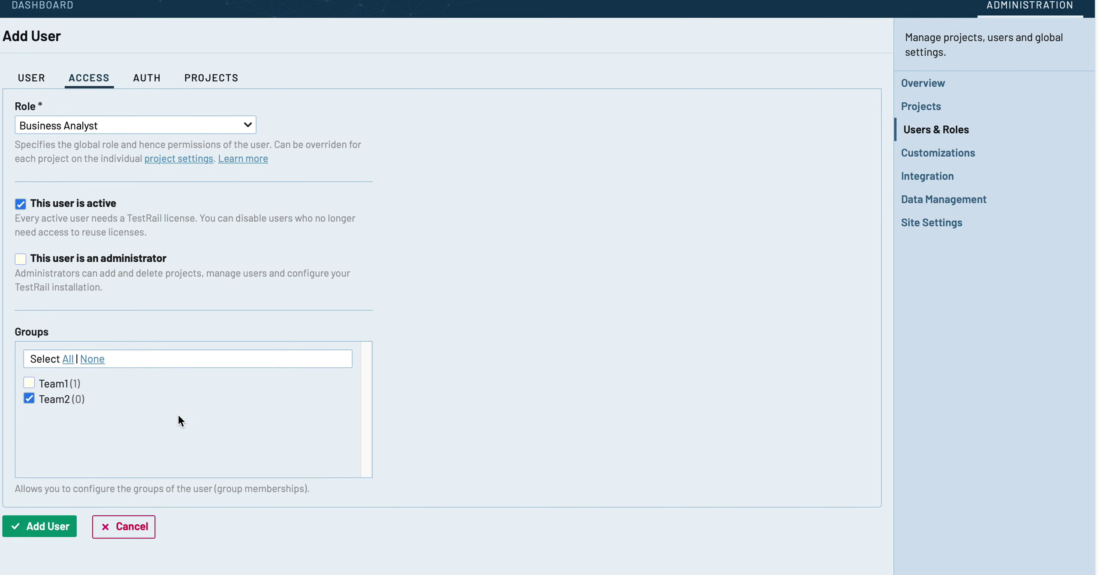
# Step: Save the new TestUser2 account
pyautogui.click(55, 527)
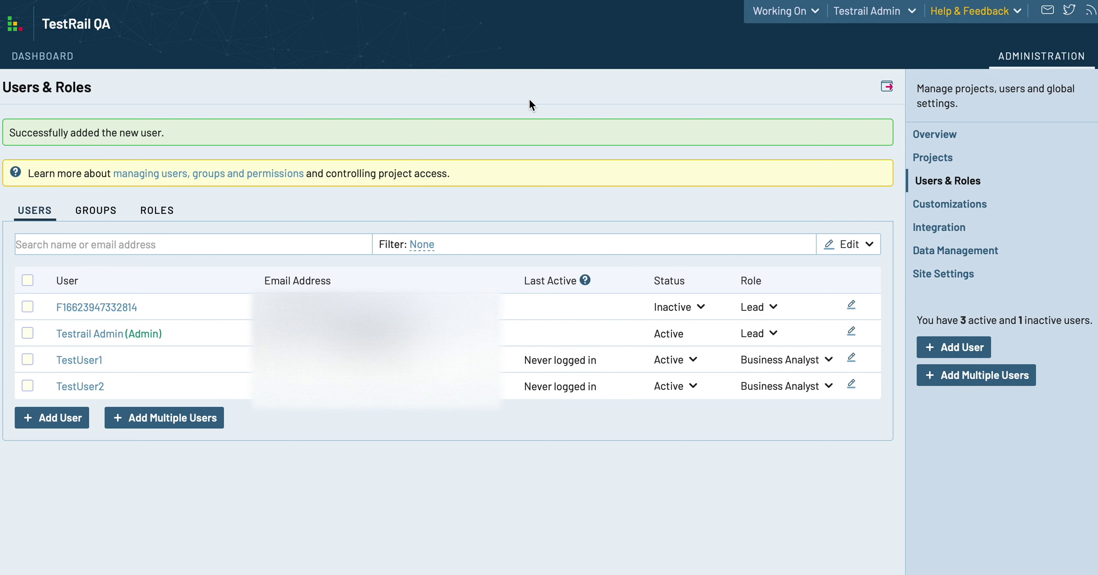
# Step: Create a project named Project1 that uses multiple test suites to manage cases
pyautogui.click(45, 57)
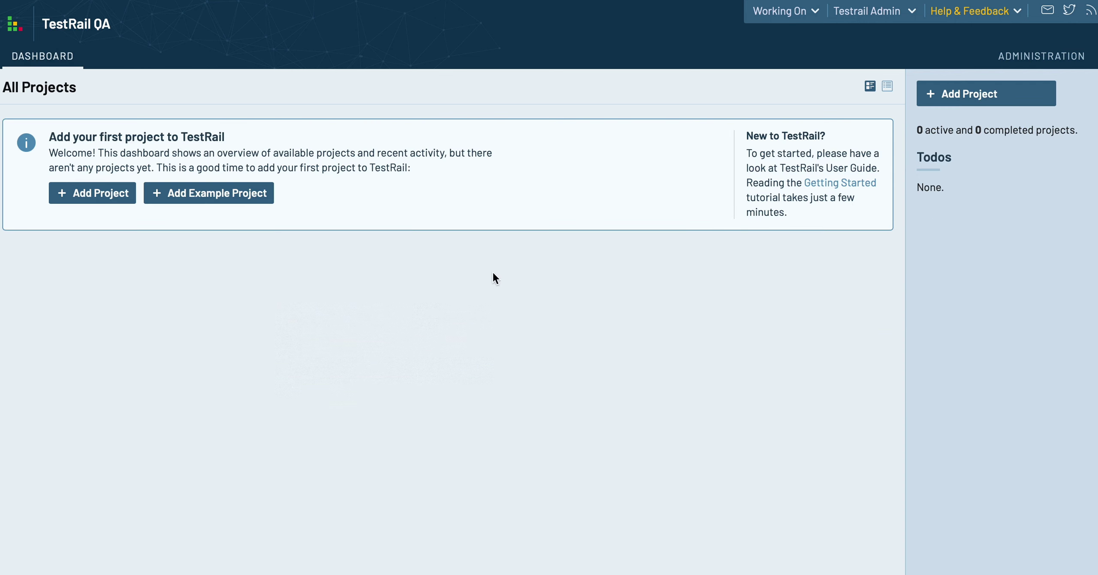
pyautogui.click(94, 200)
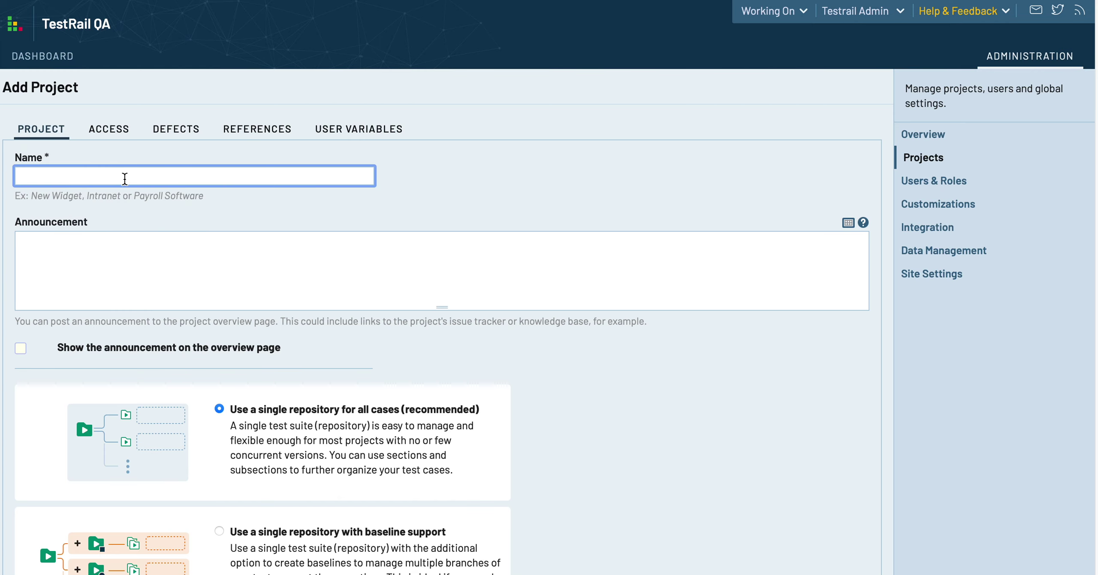
pyautogui.write('Project1')
pyautogui.scroll(-6, 317, 359)
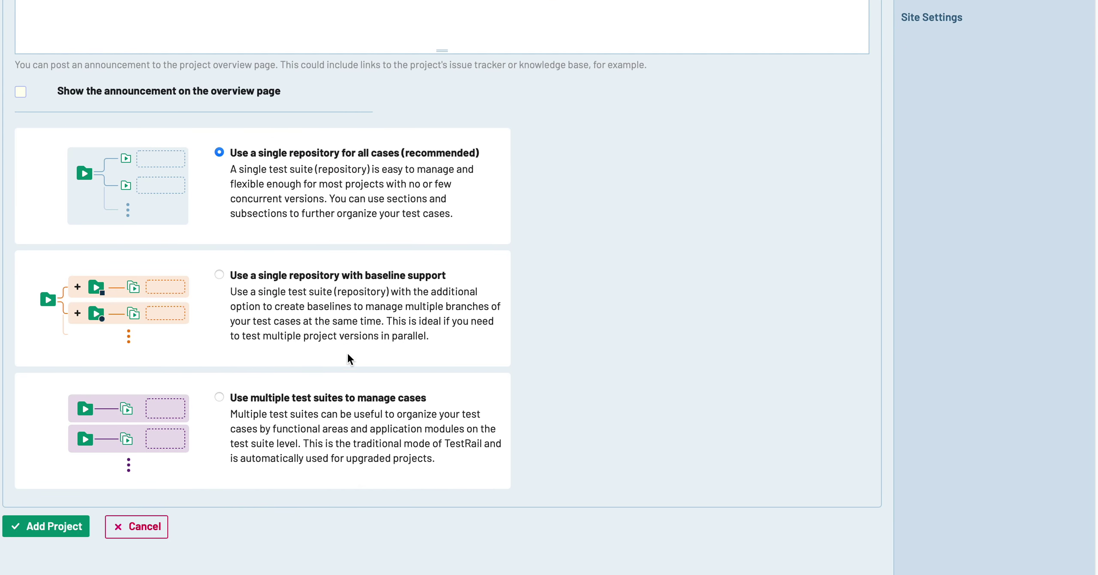
pyautogui.click(219, 397)
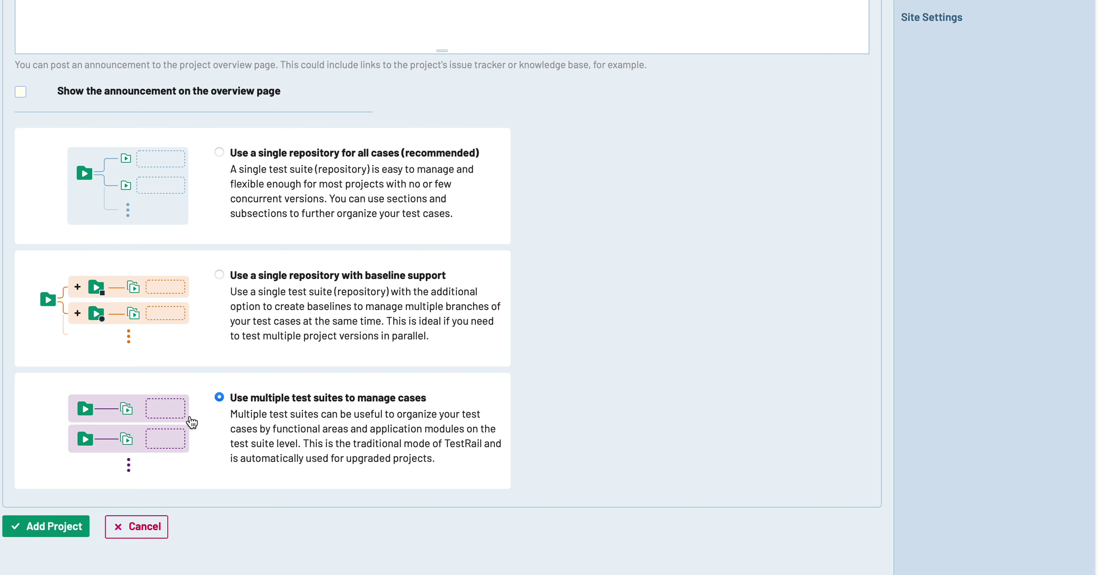
pyautogui.click(56, 525)
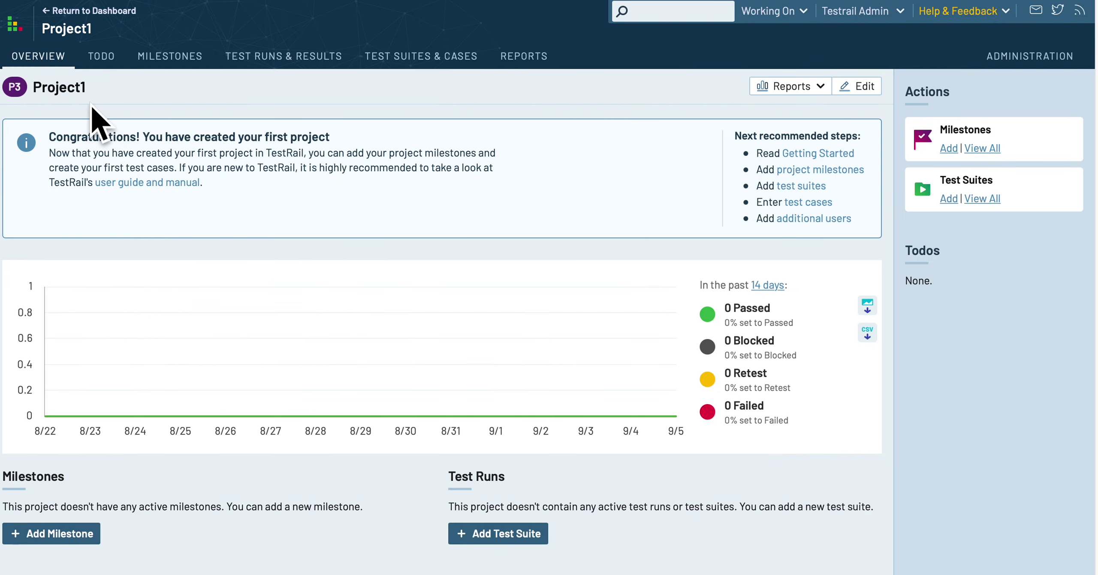
# Step: Add a second project named Project2, also using multiple test suites to manage cases
pyautogui.click(82, 13)
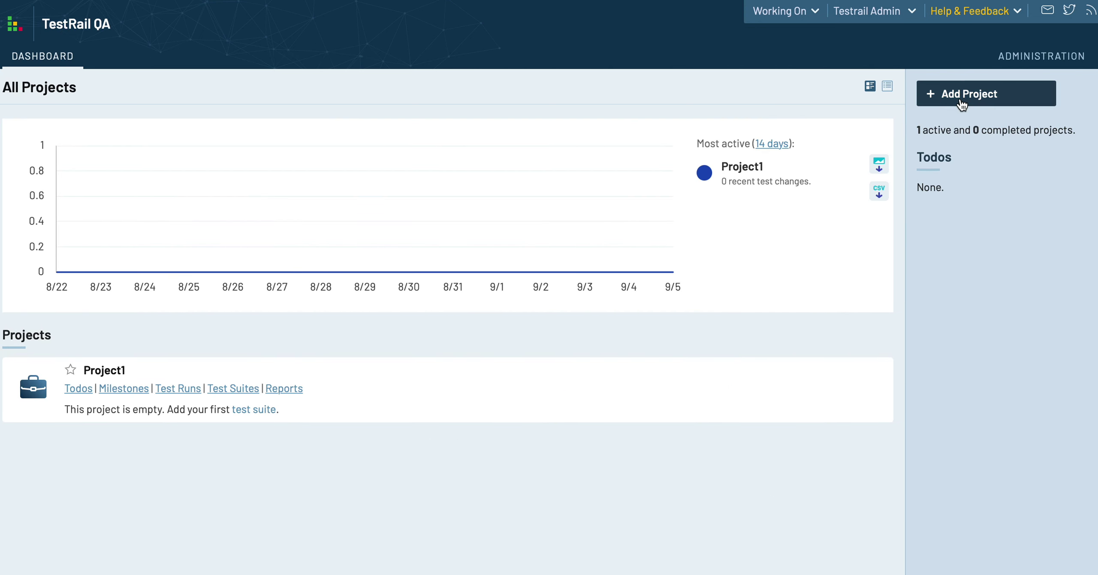
pyautogui.write('P')
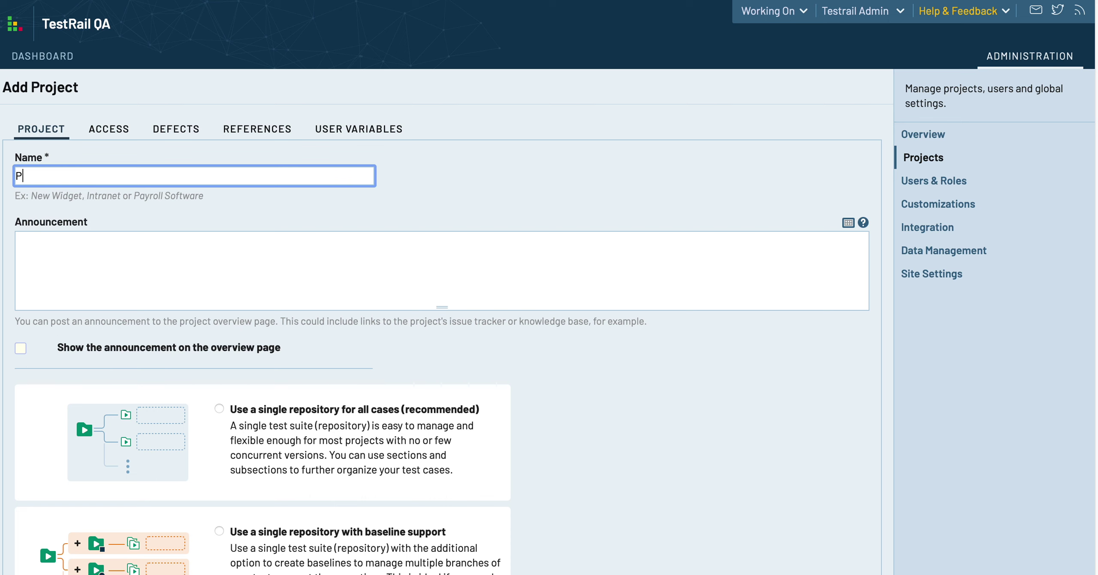
pyautogui.write('roject2')
pyautogui.scroll(-4, 380, 384)
pyautogui.click(219, 494)
pyautogui.scroll(-2, 390, 451)
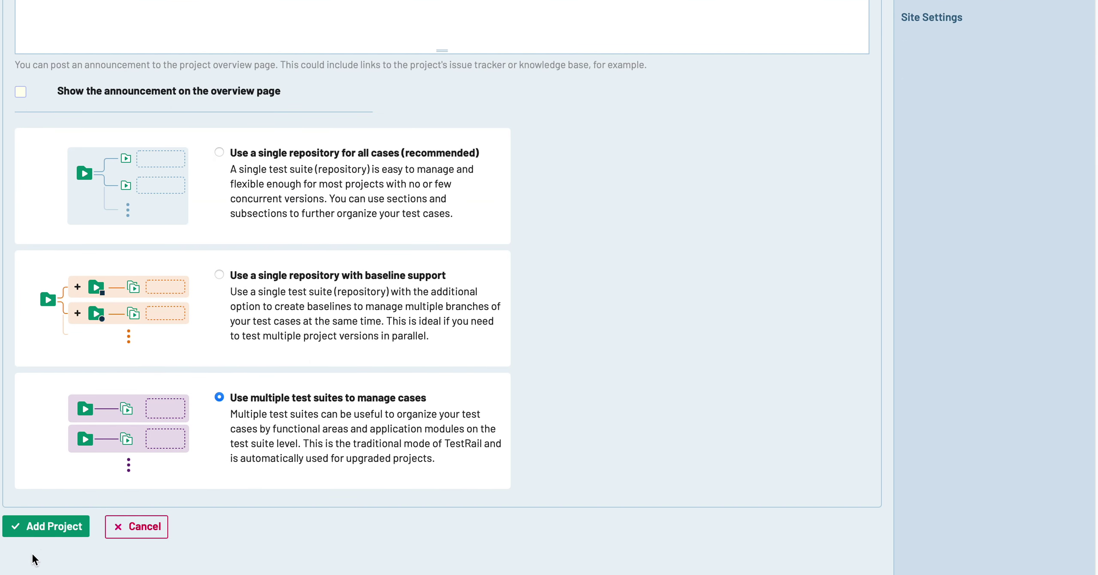
pyautogui.click(46, 527)
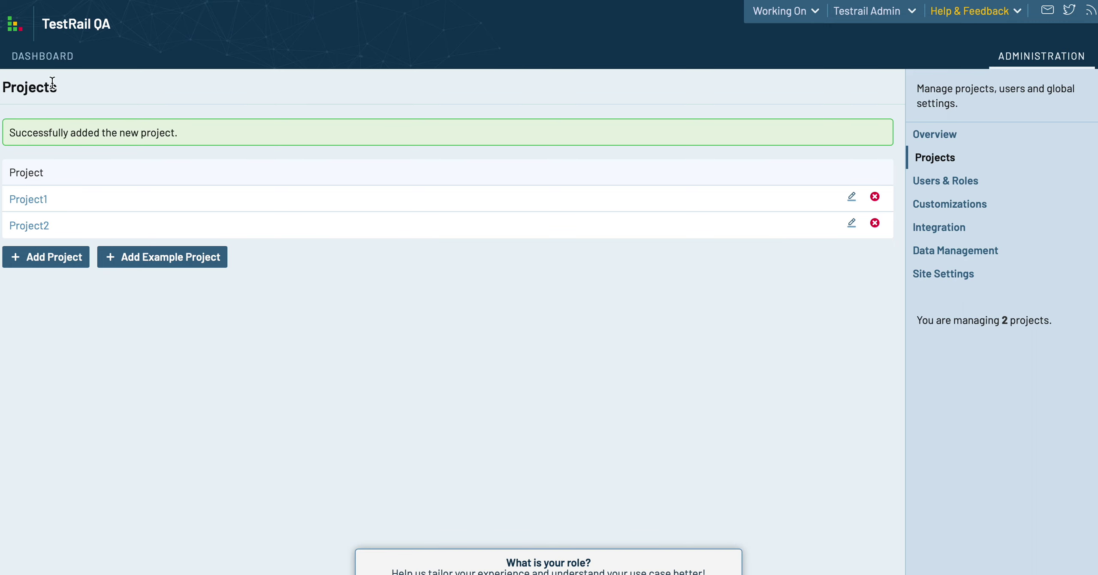
# Step: Open Project1 for editing and set its default access to No Access
pyautogui.click(23, 53)
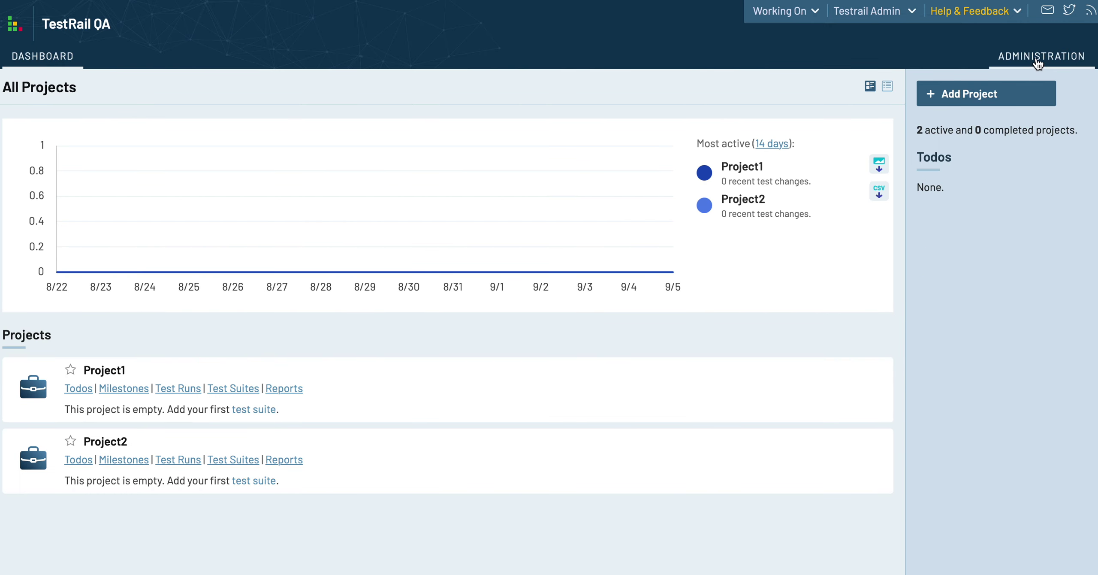
pyautogui.click(113, 374)
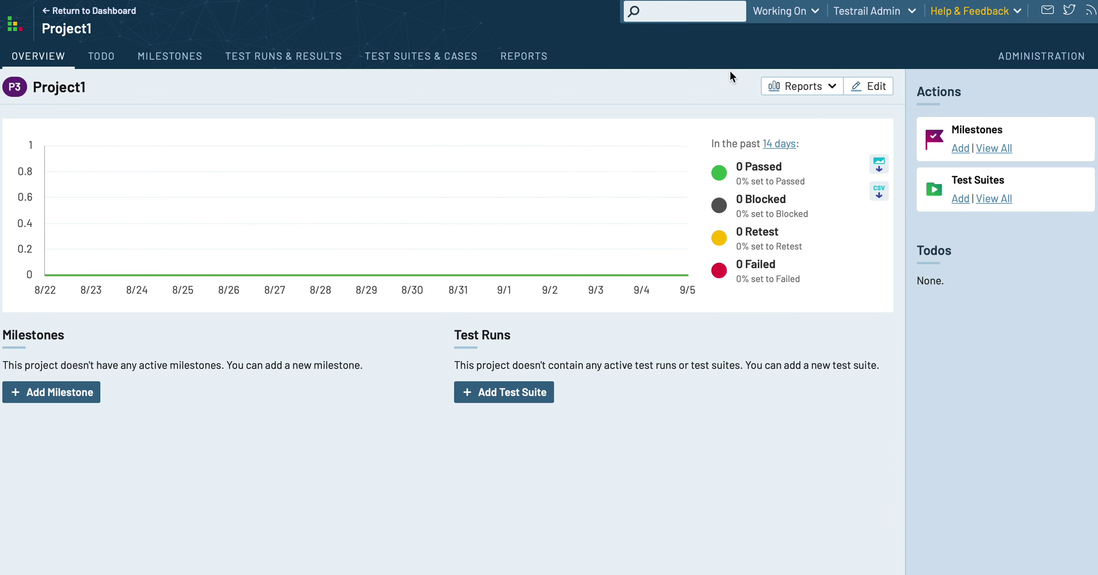
pyautogui.click(869, 87)
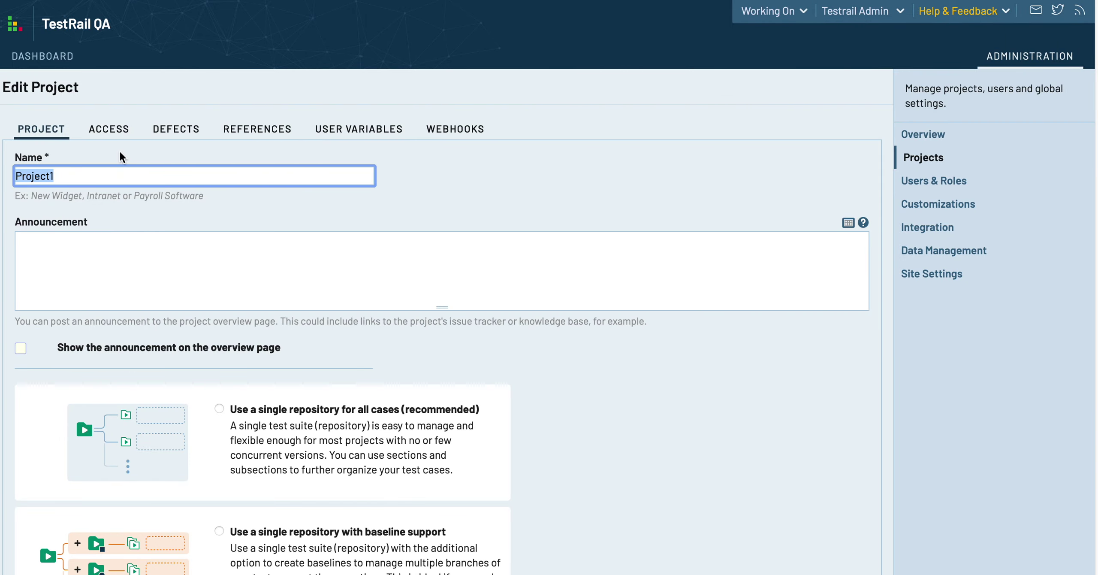
pyautogui.click(113, 133)
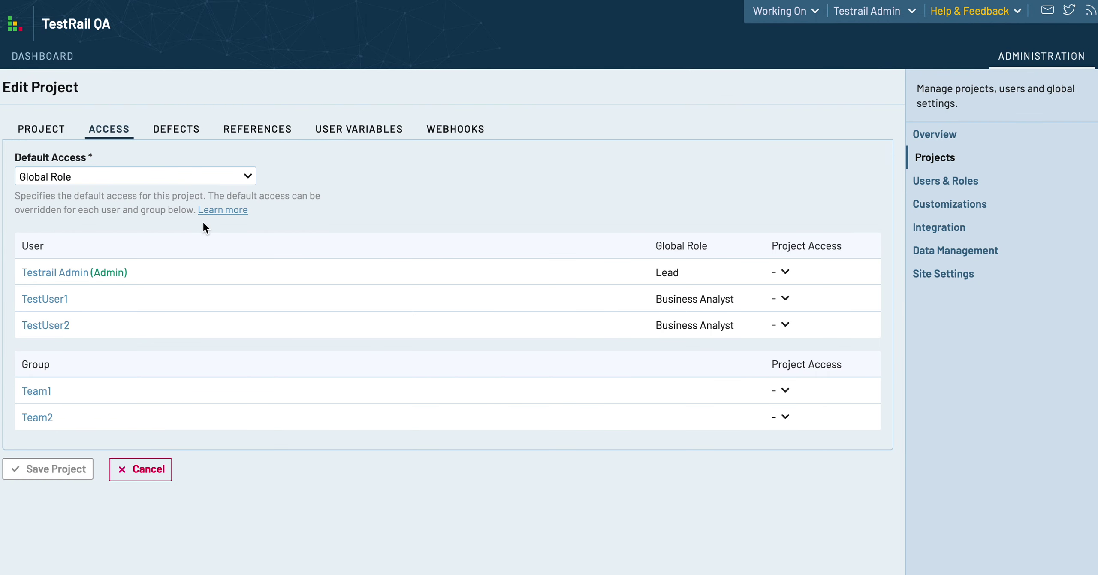
pyautogui.click(52, 133)
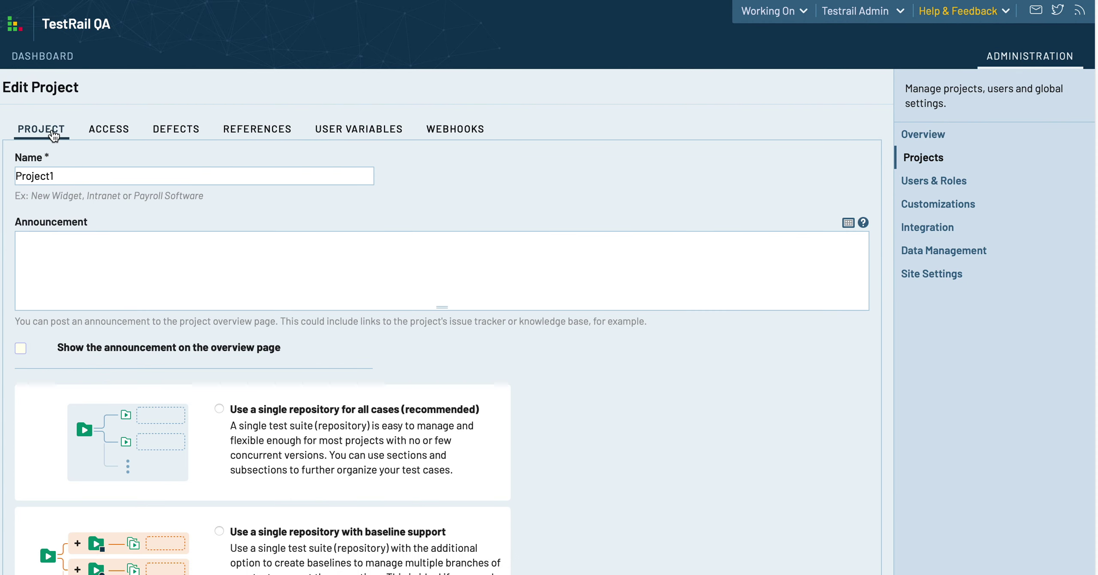
pyautogui.click(109, 131)
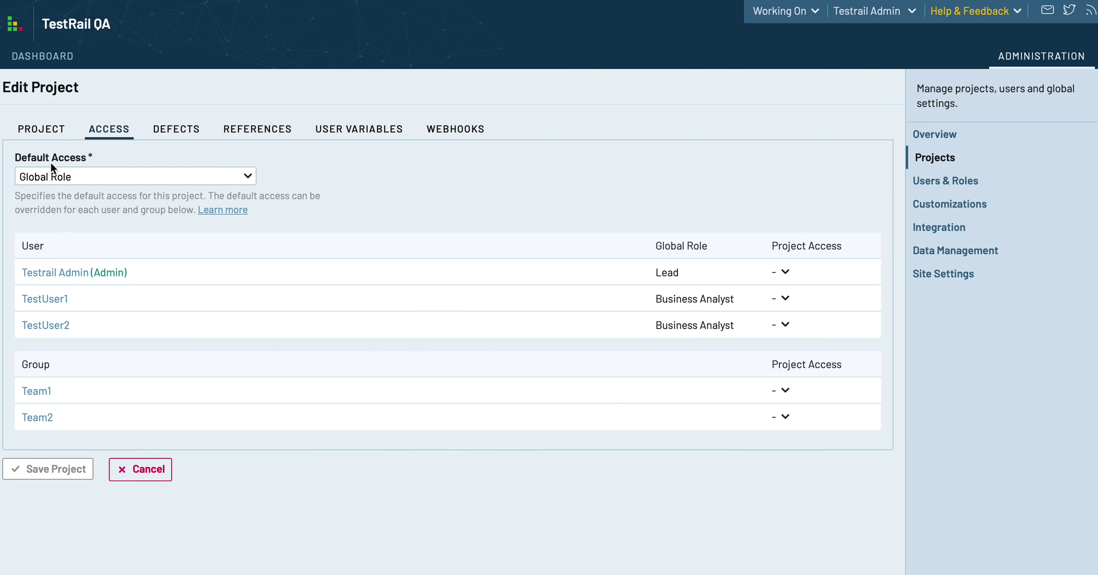
pyautogui.click(73, 175)
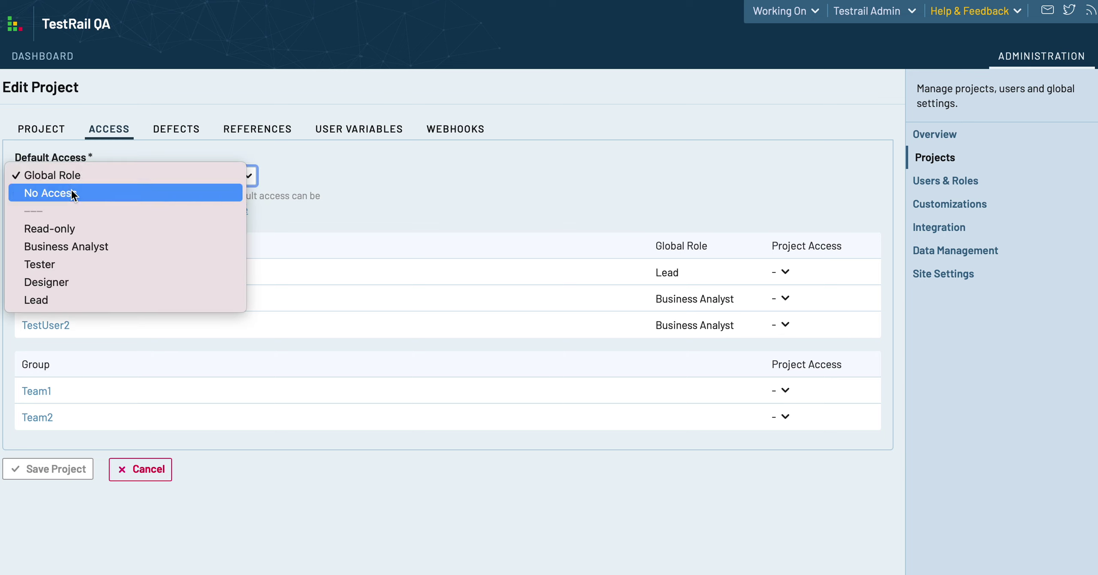
pyautogui.click(74, 194)
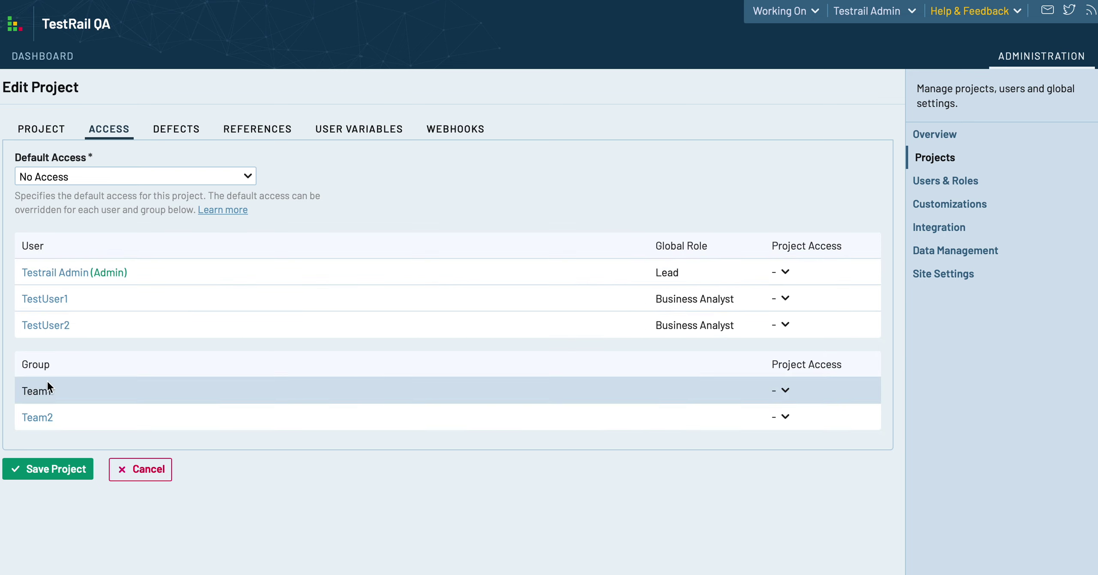
# Step: Give Team1 Lead access and Team2 No Access to Project1, and save the project
pyautogui.click(785, 390)
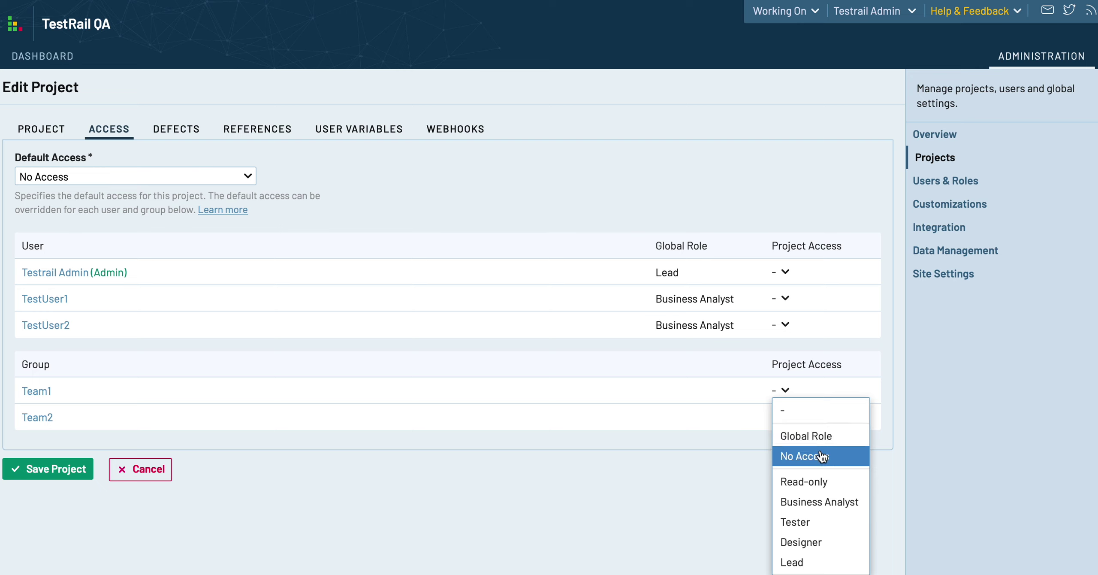
pyautogui.click(798, 564)
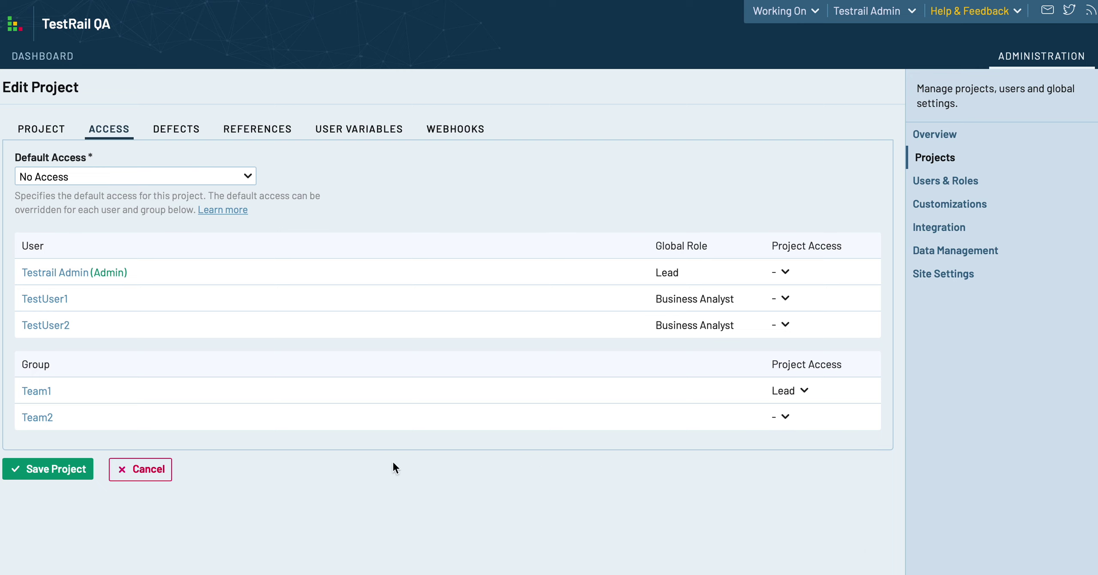
pyautogui.click(789, 424)
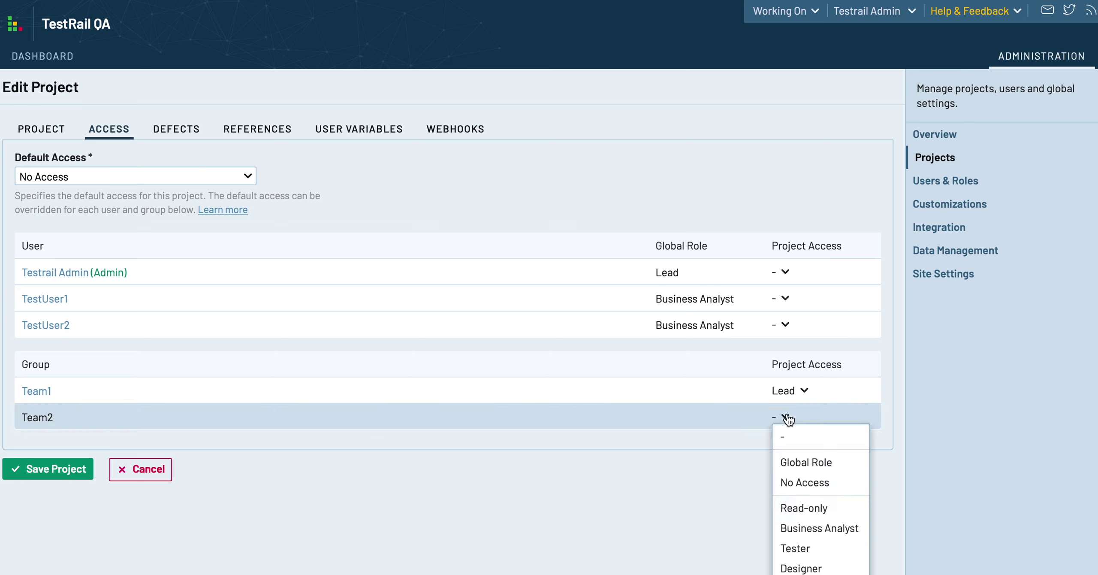
pyautogui.click(795, 483)
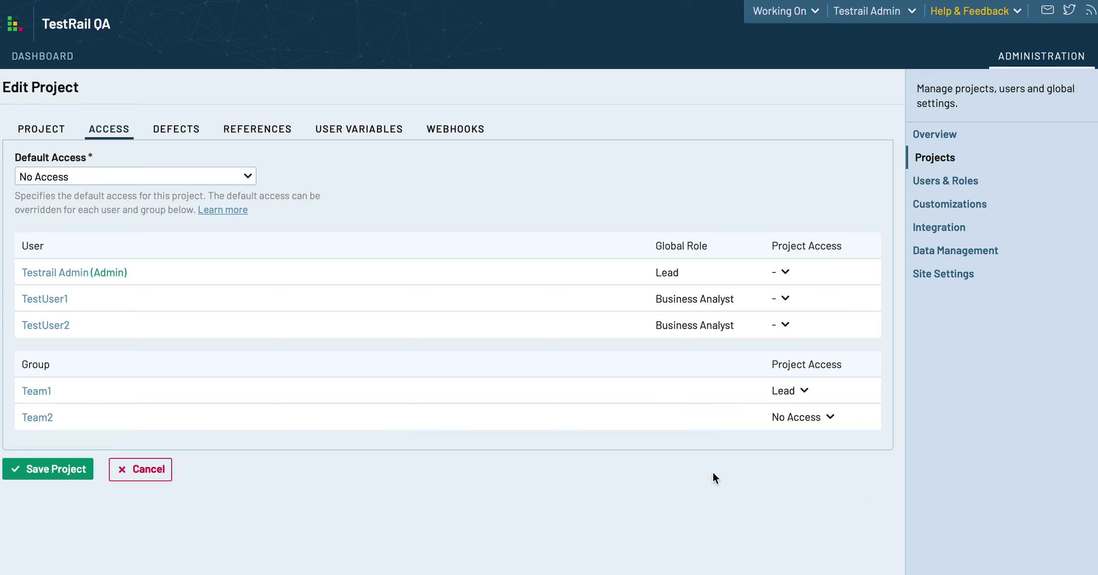
pyautogui.click(62, 477)
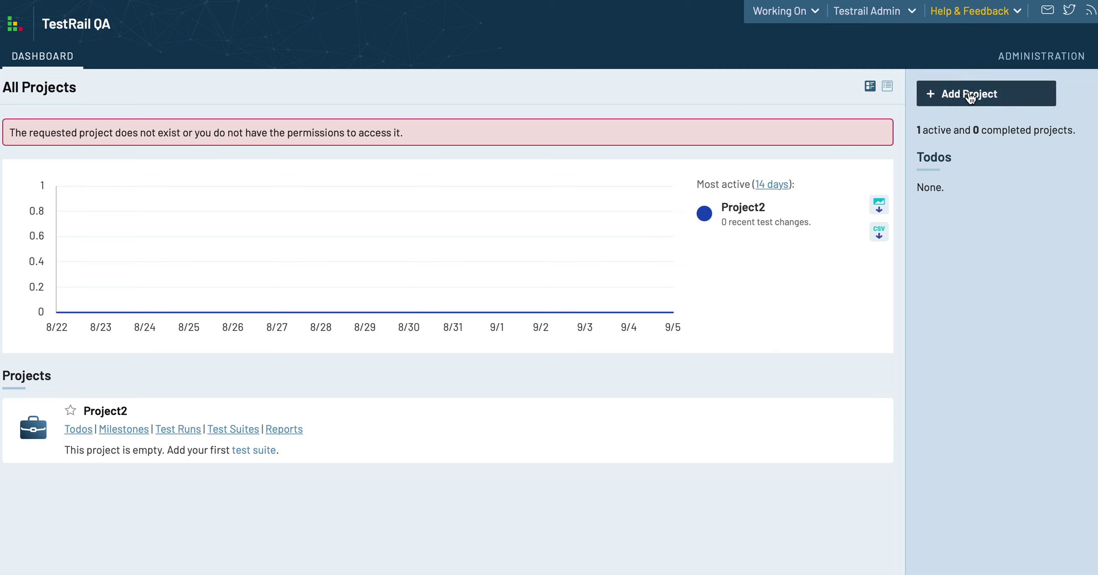
# Step: Reopen Project1's access settings from administration, give the Testrail Admin user Lead project access, and save the project
pyautogui.click(1042, 57)
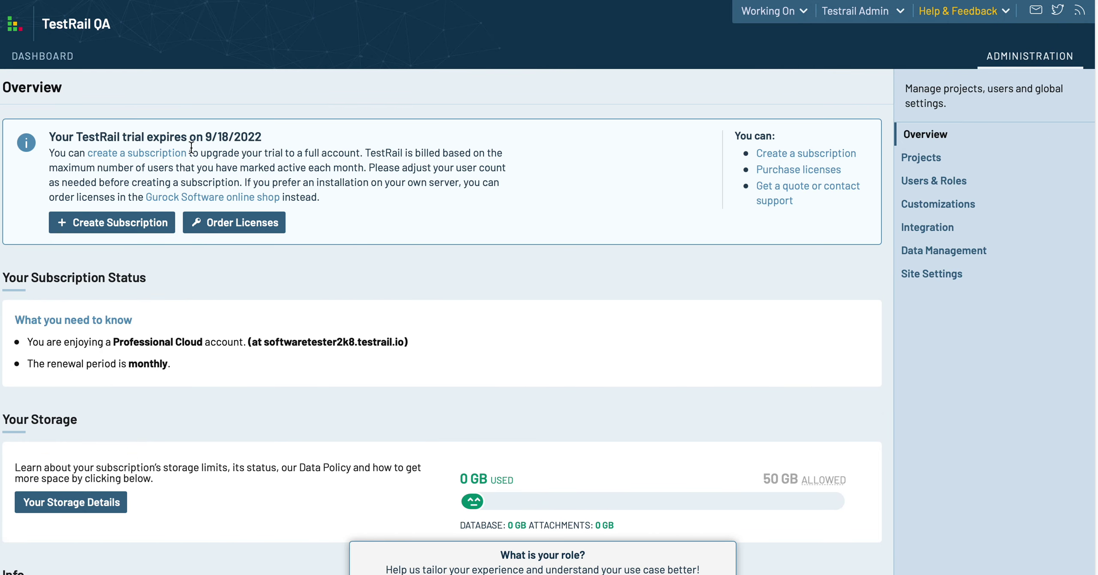
pyautogui.scroll(-10, 321, 330)
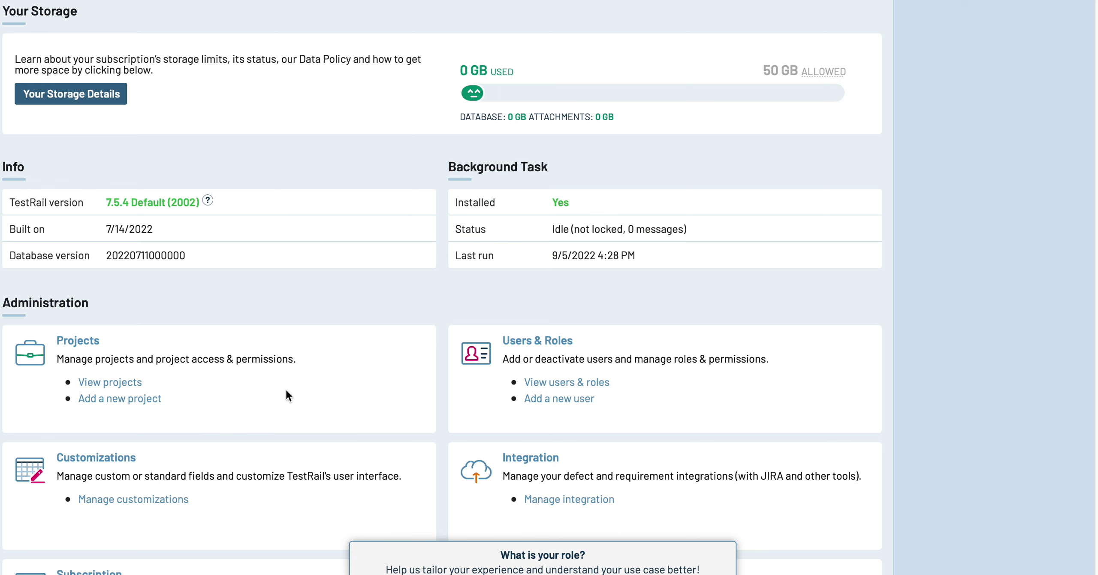
pyautogui.click(109, 383)
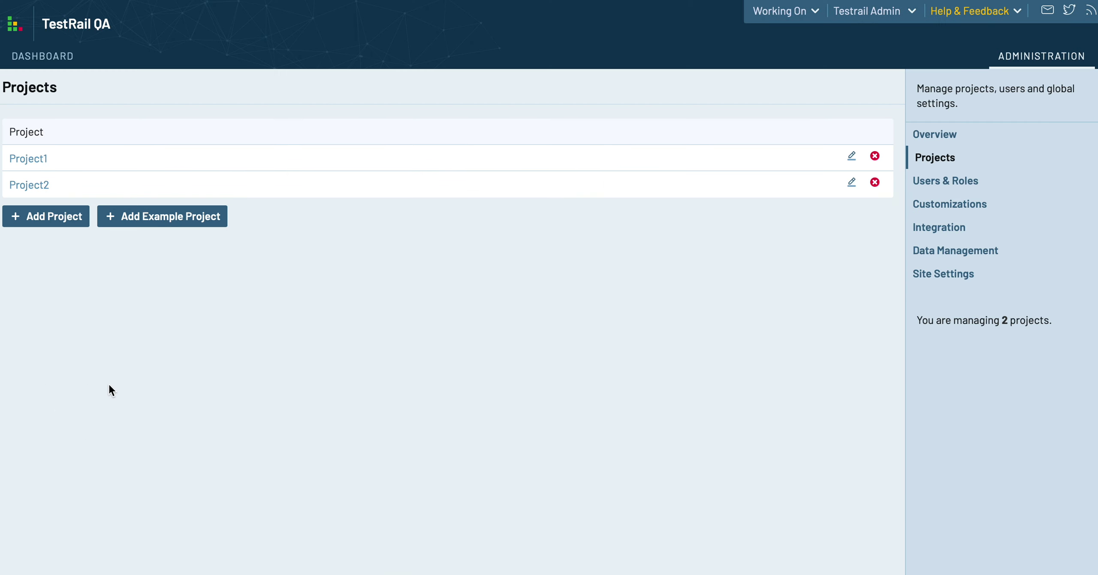
pyautogui.click(851, 156)
pyautogui.click(109, 128)
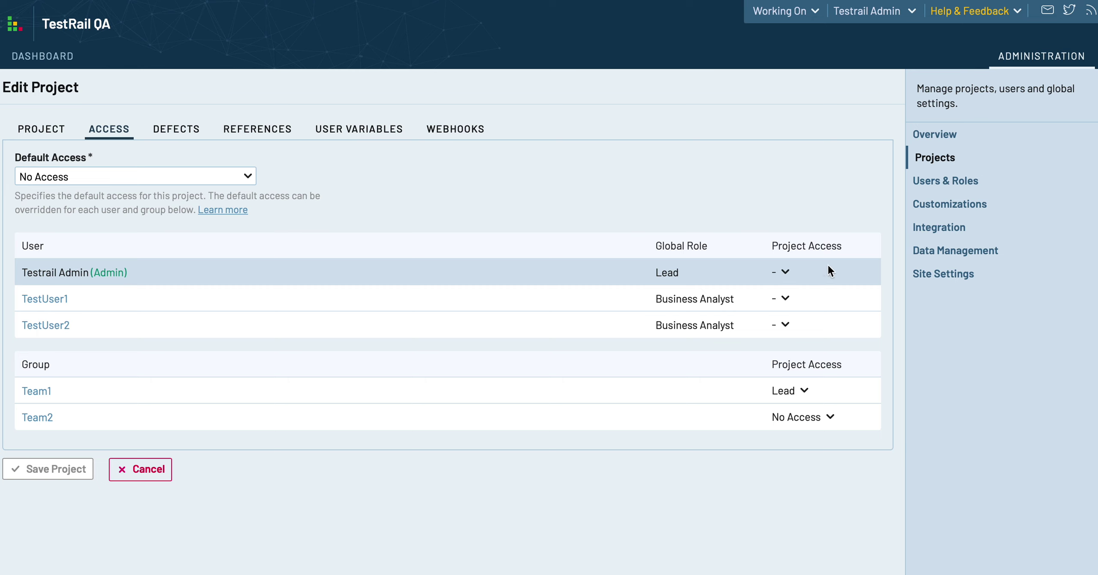
pyautogui.click(786, 272)
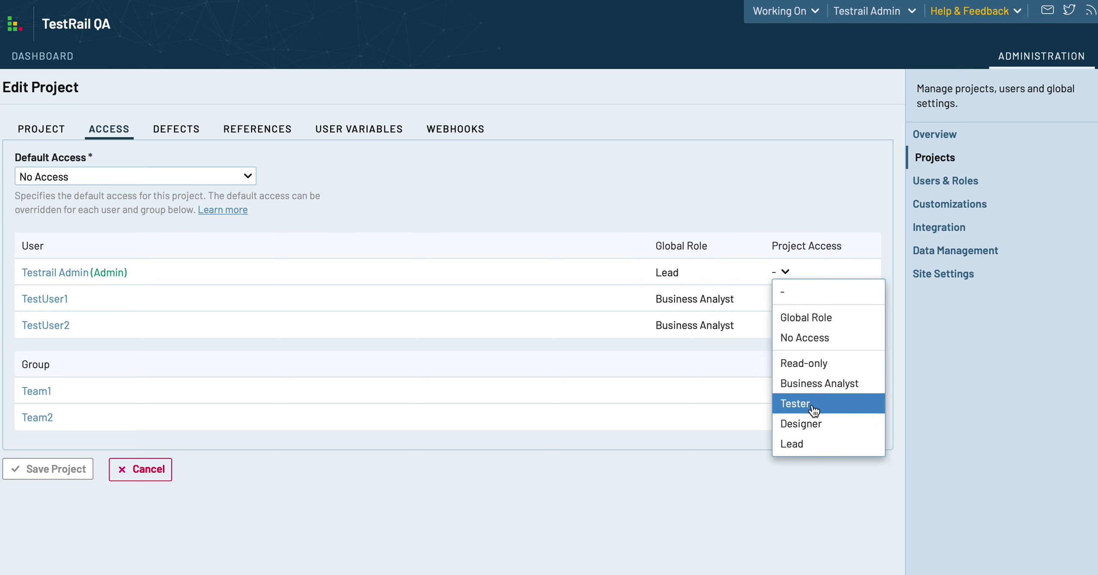
pyautogui.click(804, 450)
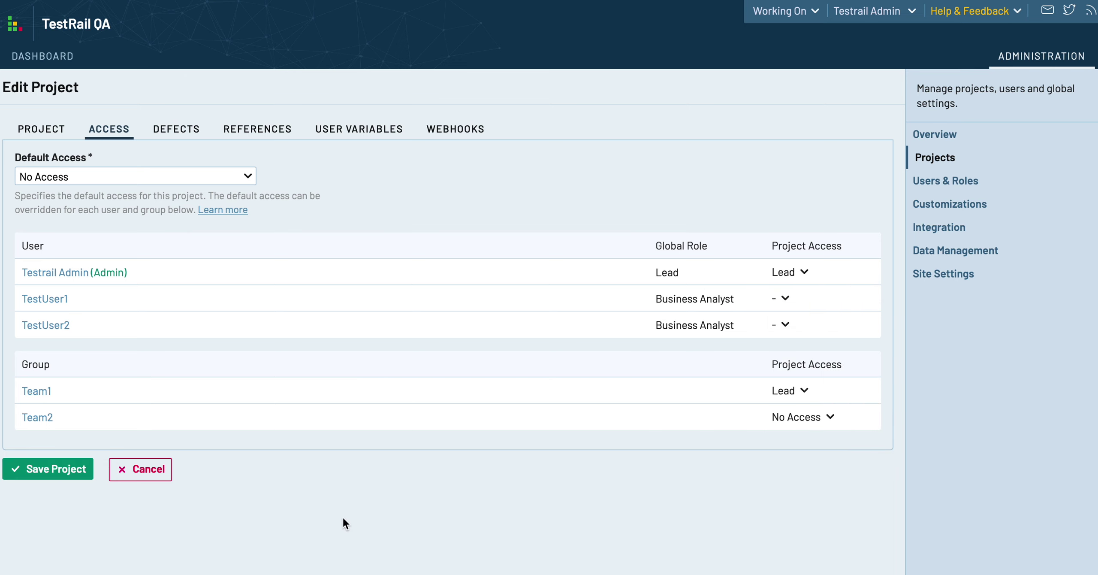
pyautogui.click(47, 468)
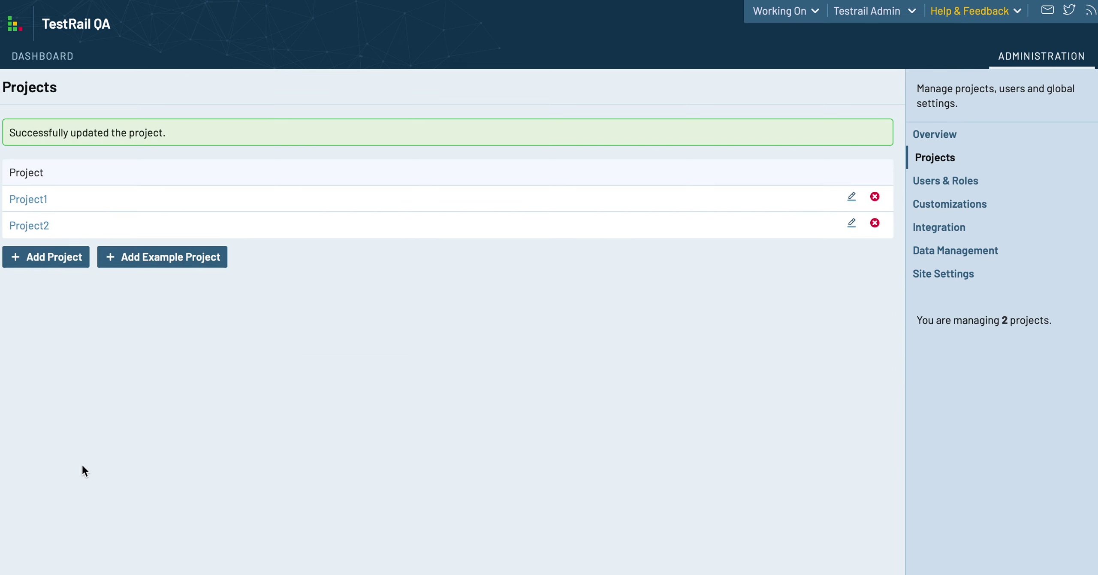
# Step: Open Project2's access settings from the dashboard and give the Testrail Admin user Lead project access
pyautogui.click(47, 58)
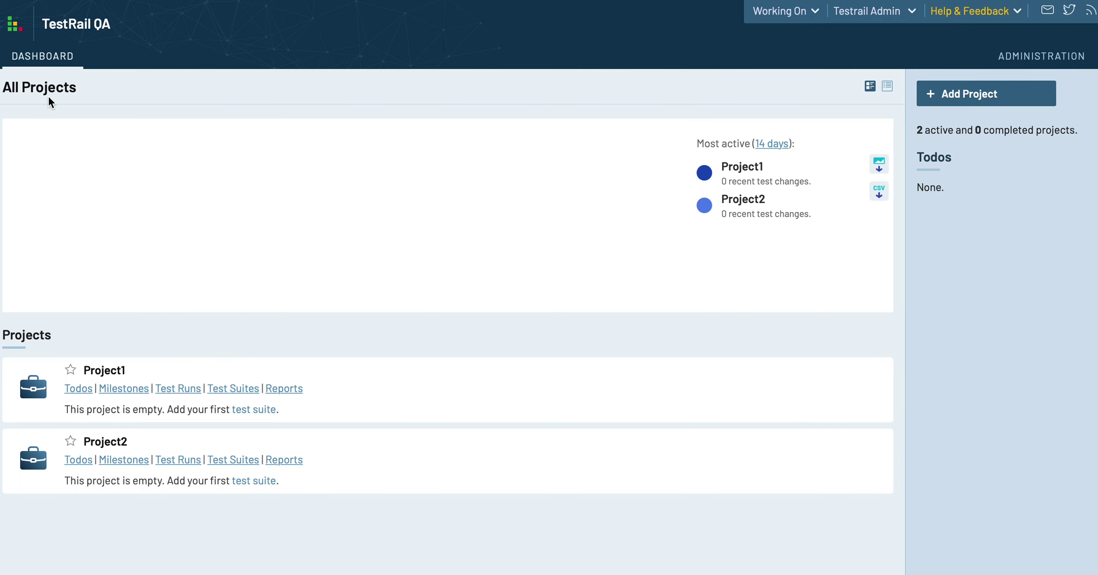
pyautogui.click(107, 443)
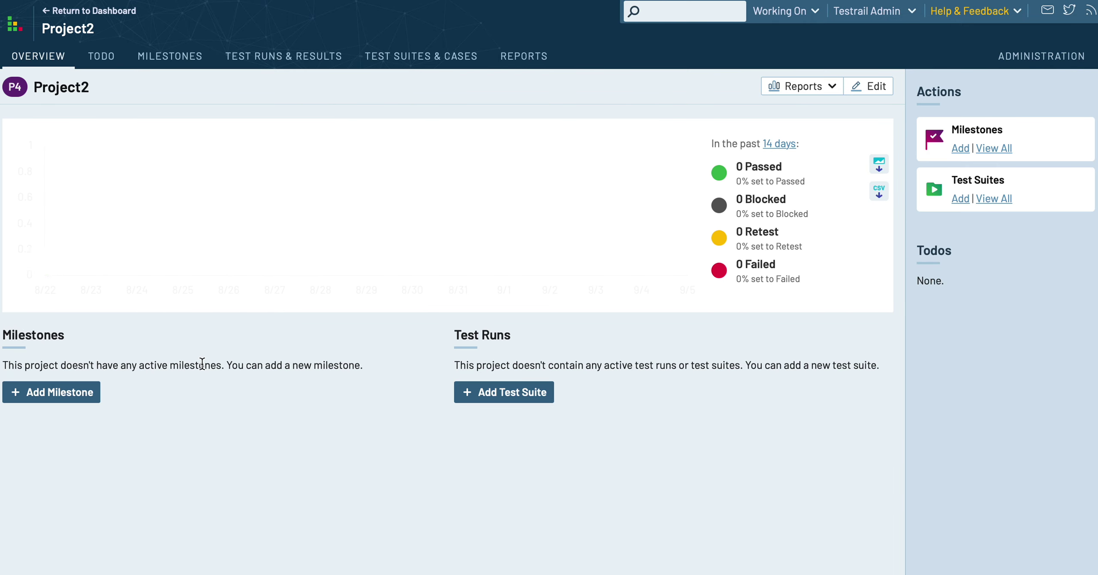
pyautogui.click(884, 92)
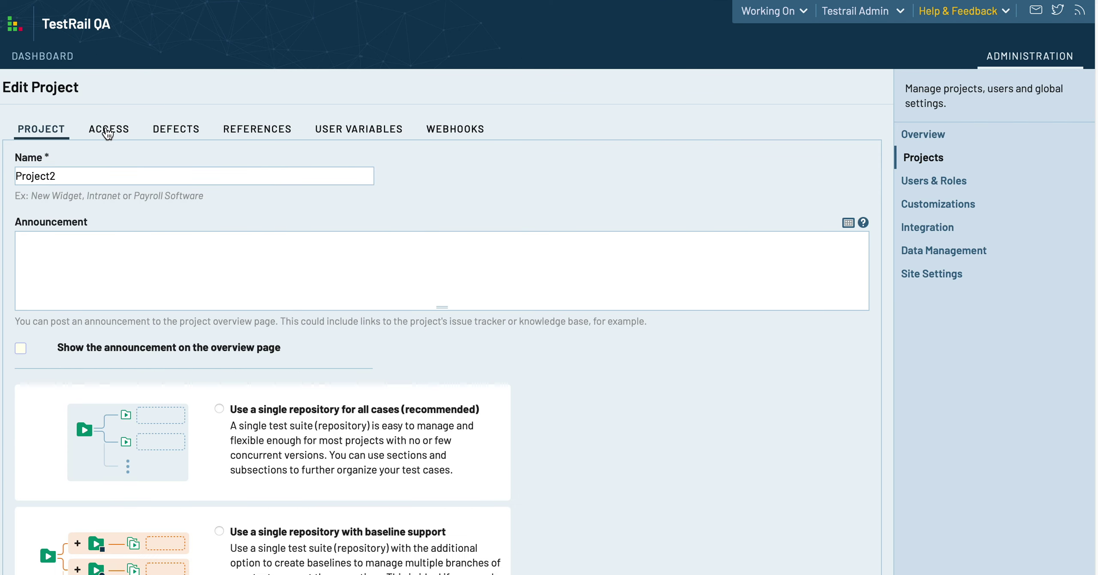
pyautogui.click(107, 131)
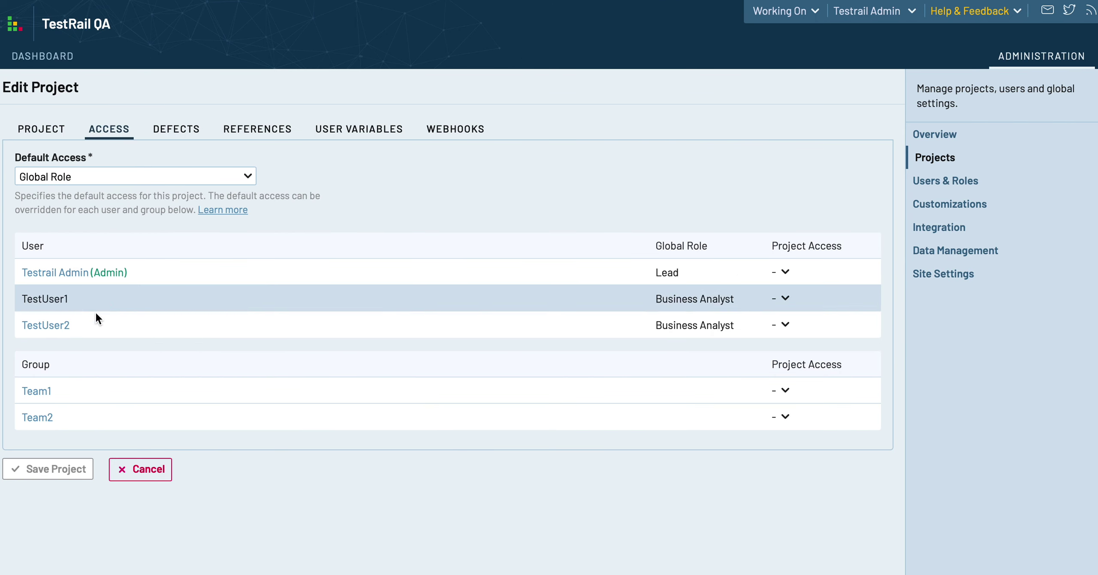
pyautogui.click(785, 272)
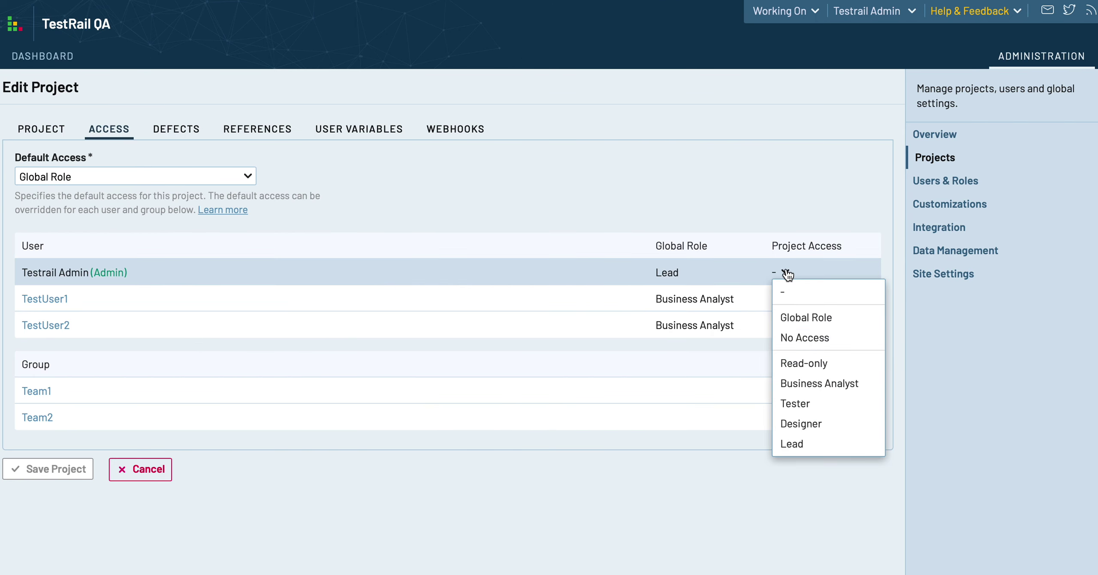
pyautogui.click(793, 444)
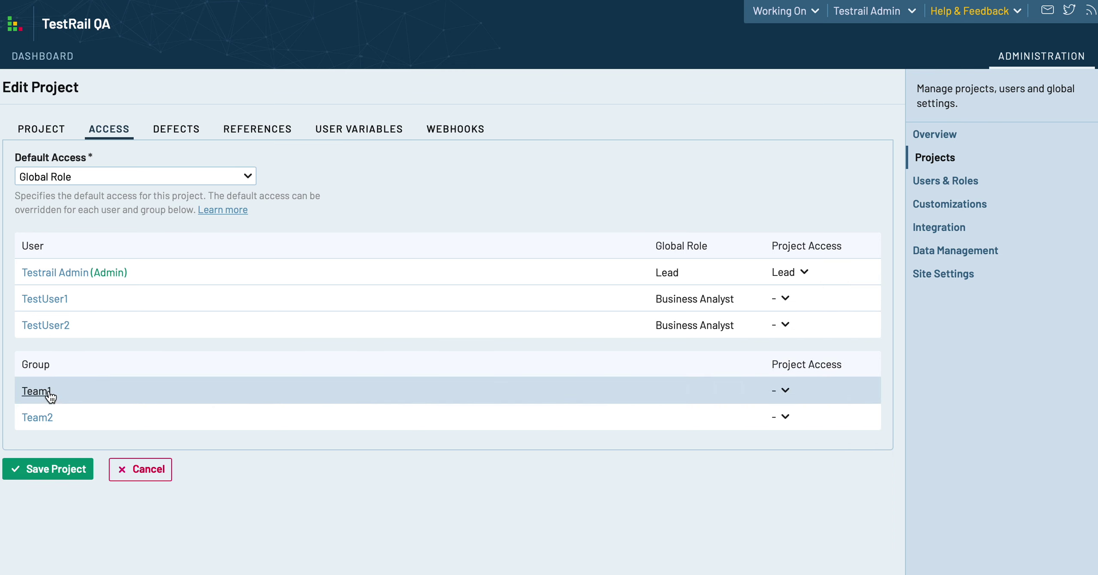
# Step: Give Team1 No Access and Team2 Read-only access to Project2, and save the project
pyautogui.click(787, 393)
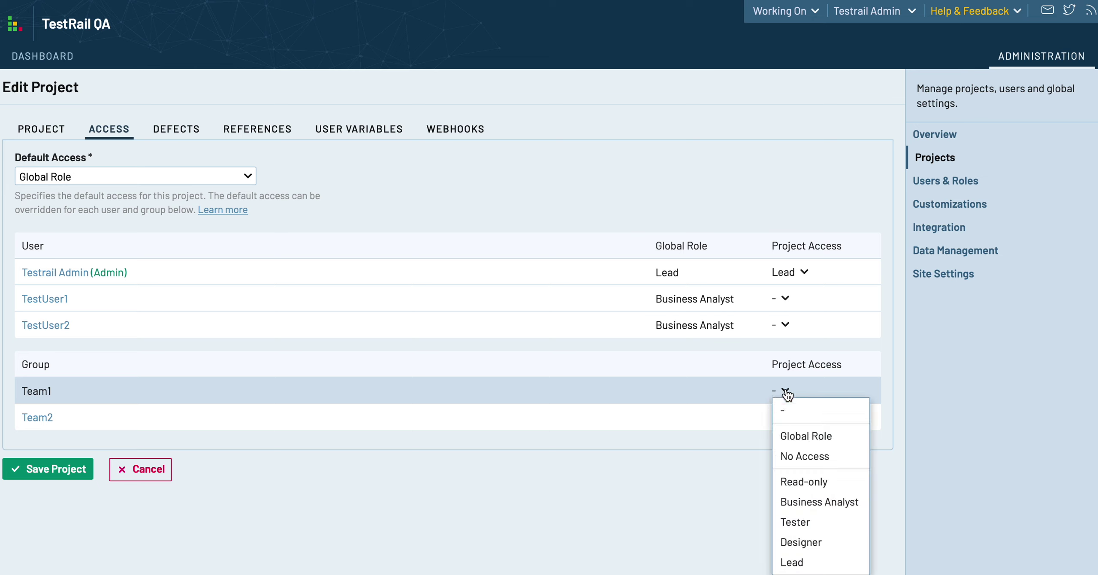
pyautogui.click(802, 453)
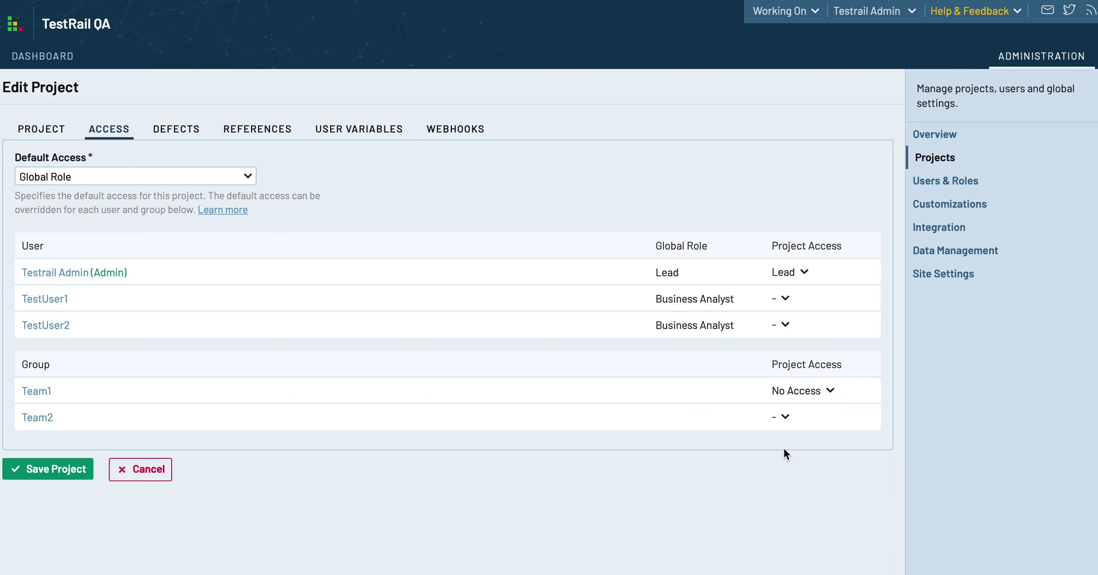
pyautogui.click(787, 418)
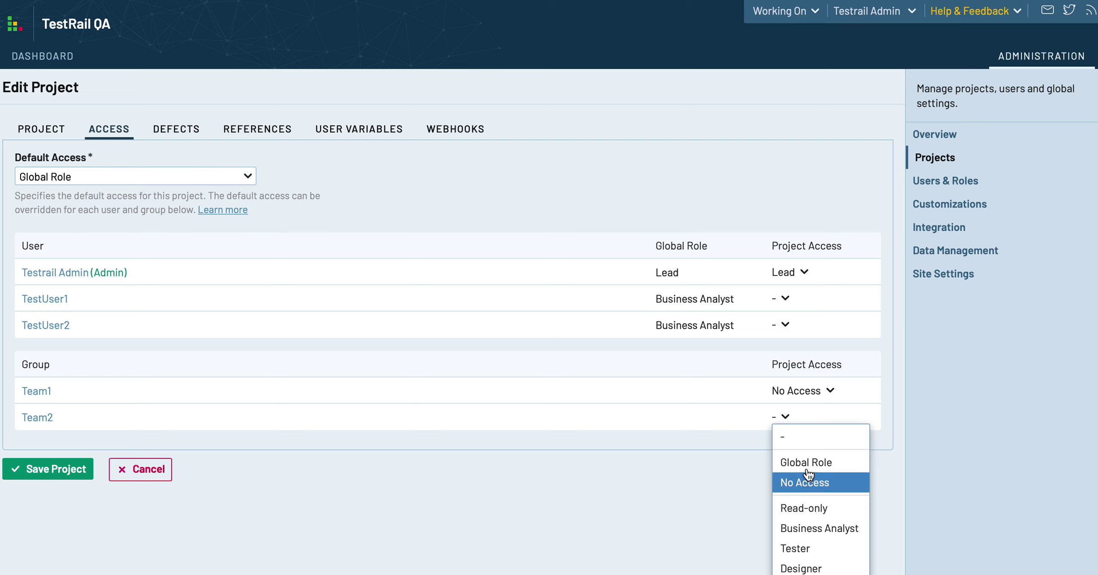
pyautogui.click(804, 511)
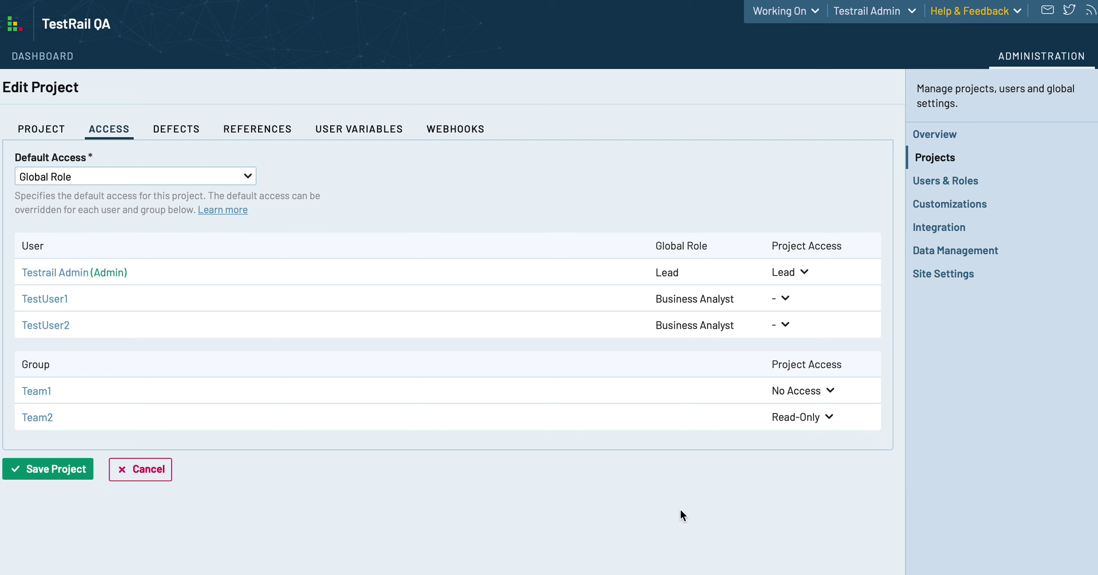
pyautogui.click(60, 469)
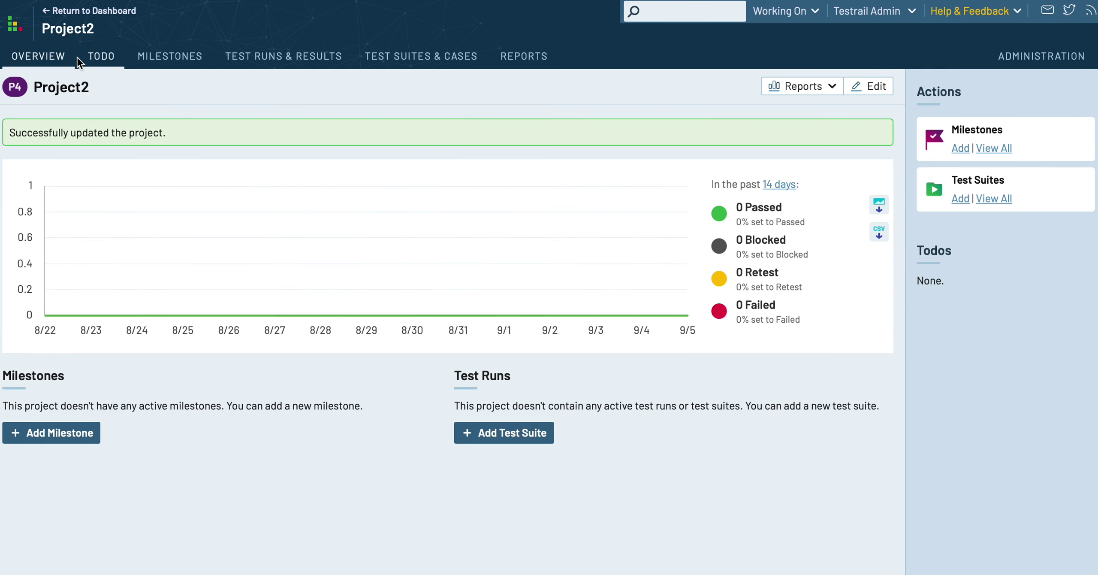
# Step: Review the user and group access settings of Project1 and leave them without saving
pyautogui.click(93, 10)
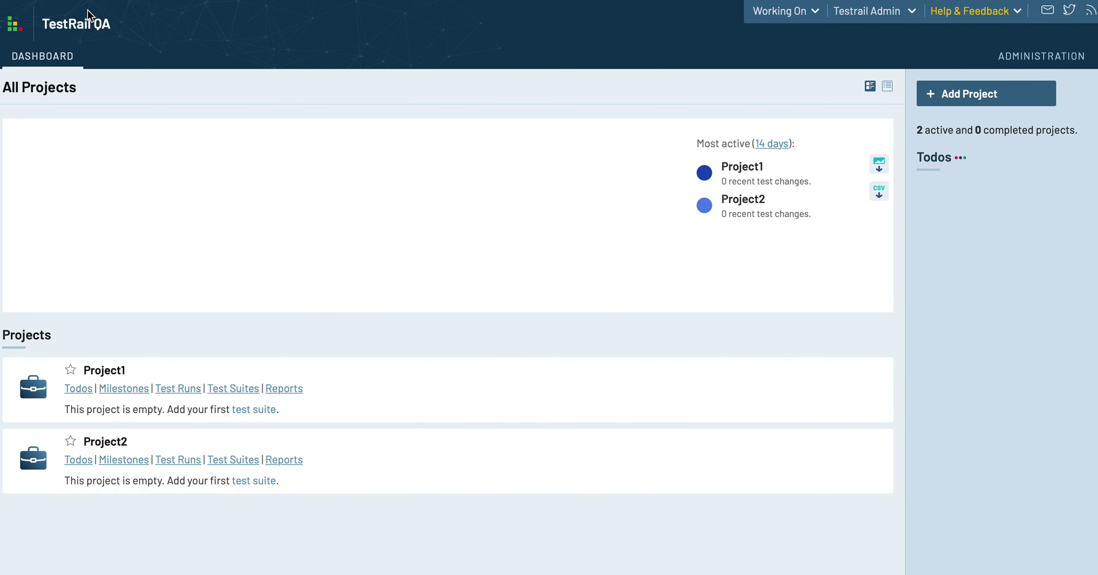
pyautogui.click(103, 371)
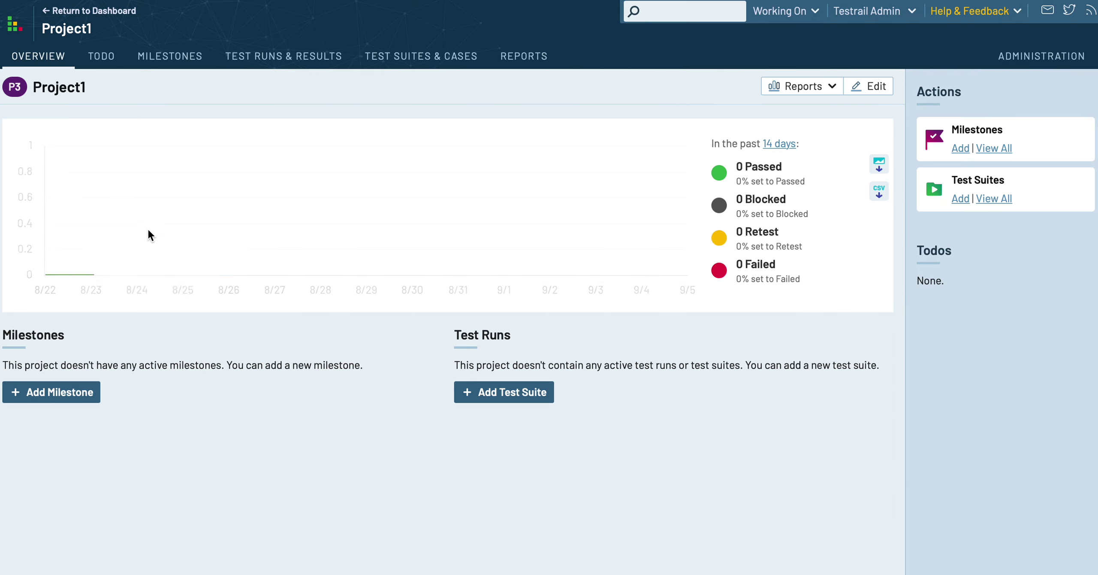
pyautogui.click(862, 88)
pyautogui.click(108, 132)
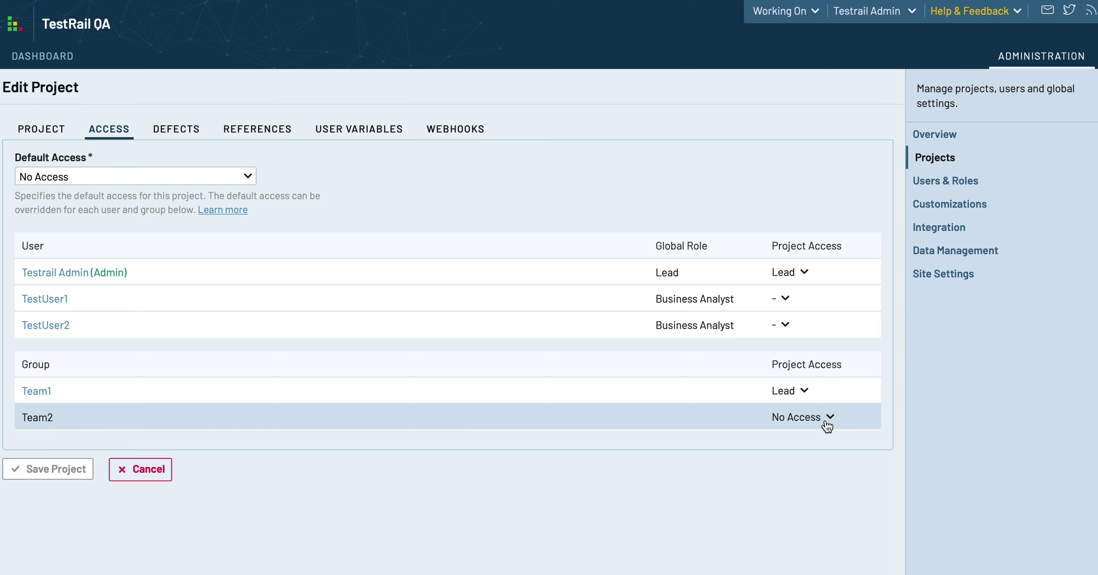
pyautogui.click(138, 469)
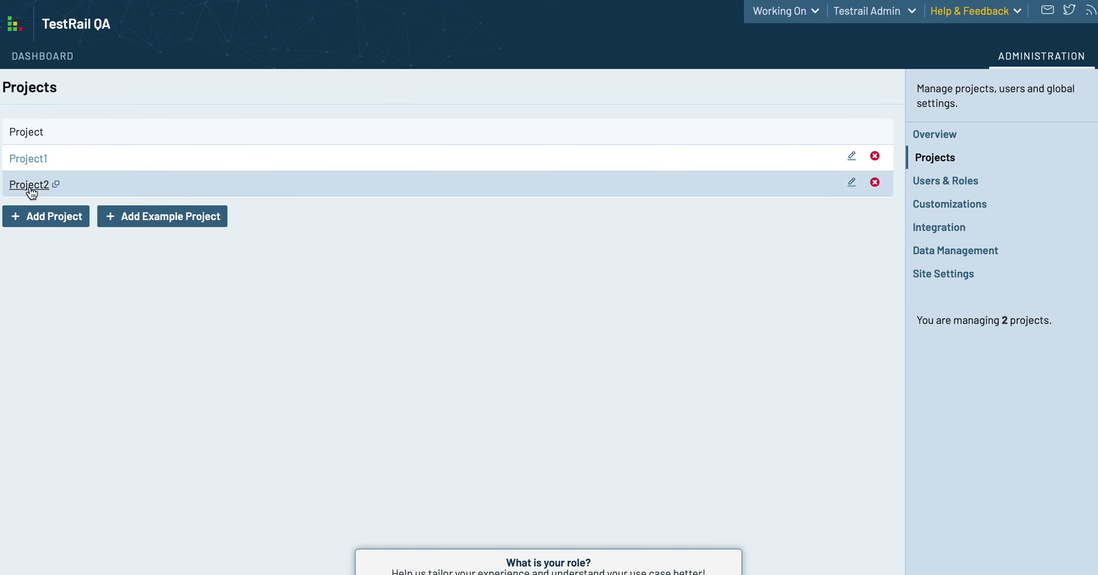
# Step: Review the user and group access settings of Project2 and leave them without saving
pyautogui.click(31, 187)
pyautogui.click(108, 130)
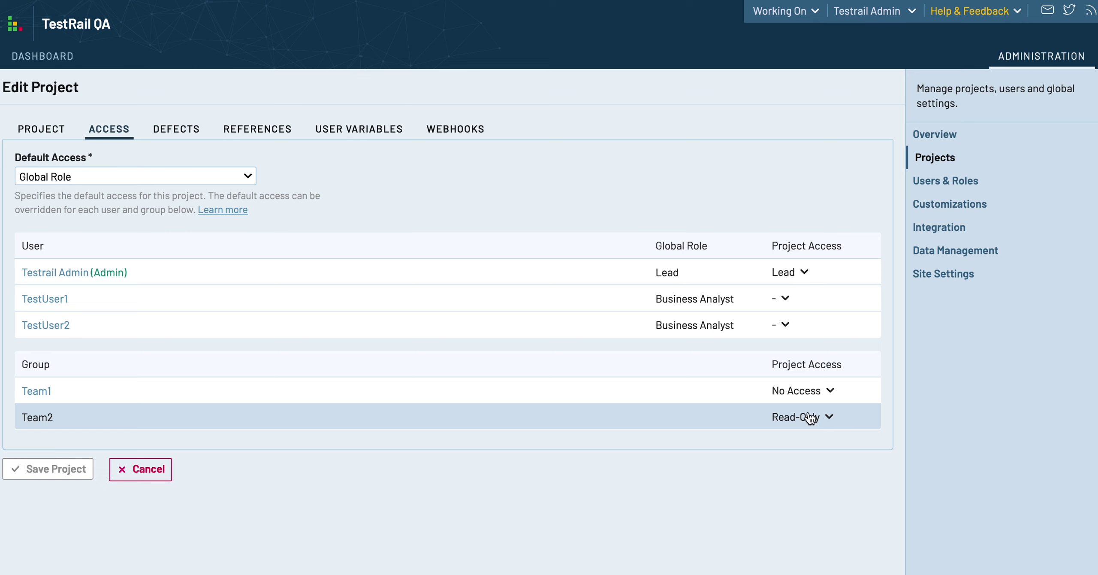
pyautogui.click(150, 472)
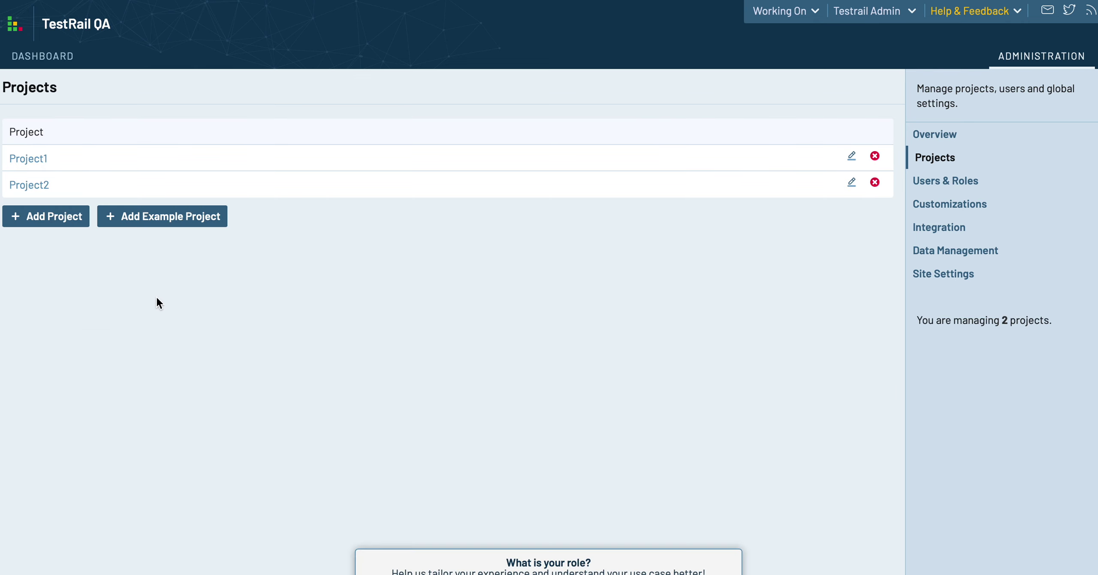
# Step: Log out of the admin account and log in as TestUser1 with the account email and password
pyautogui.click(50, 56)
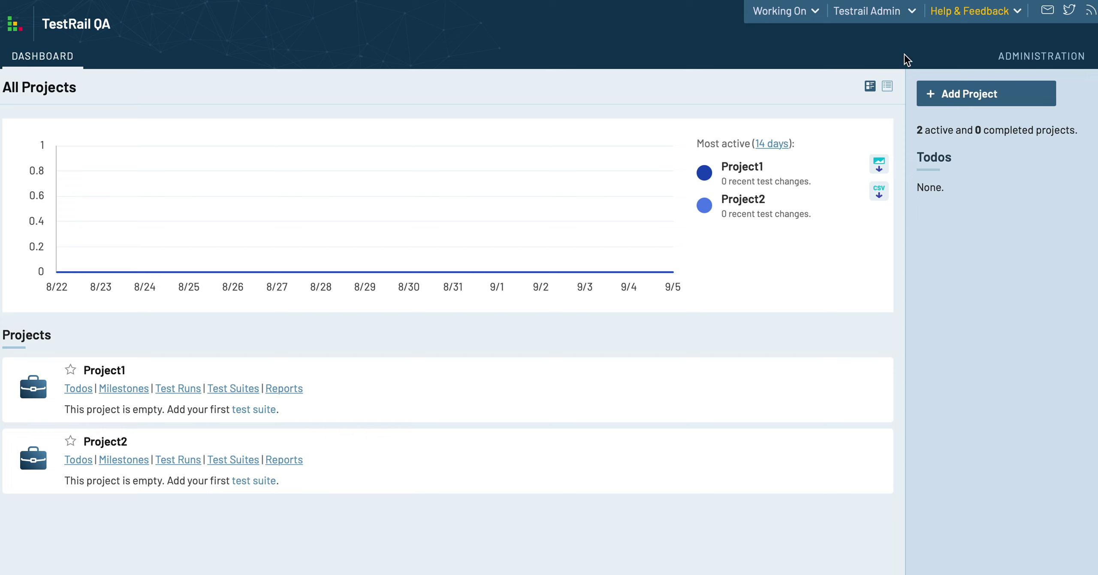
pyautogui.click(873, 12)
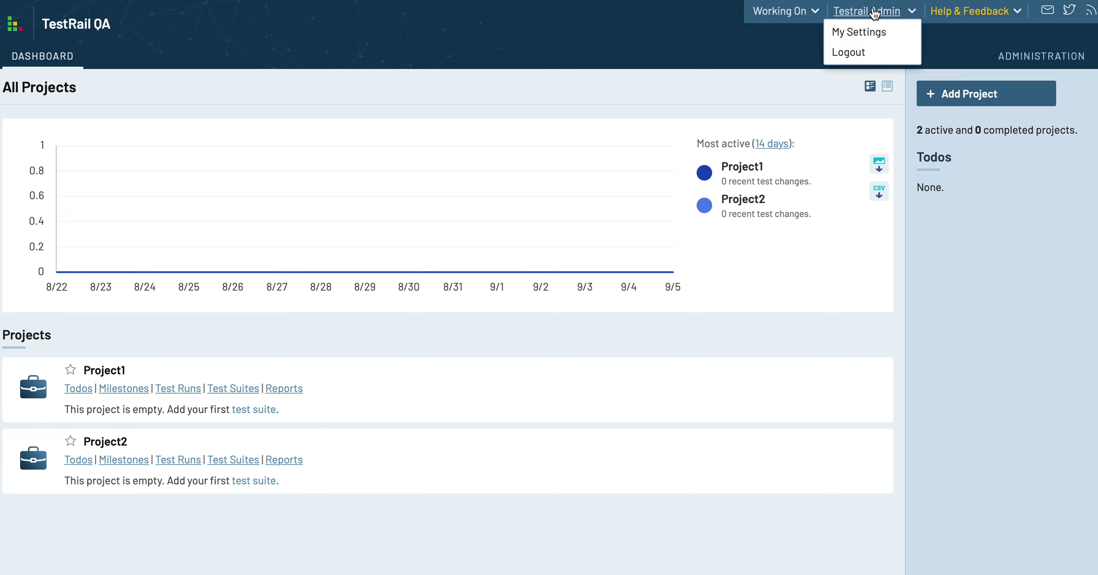
pyautogui.click(852, 51)
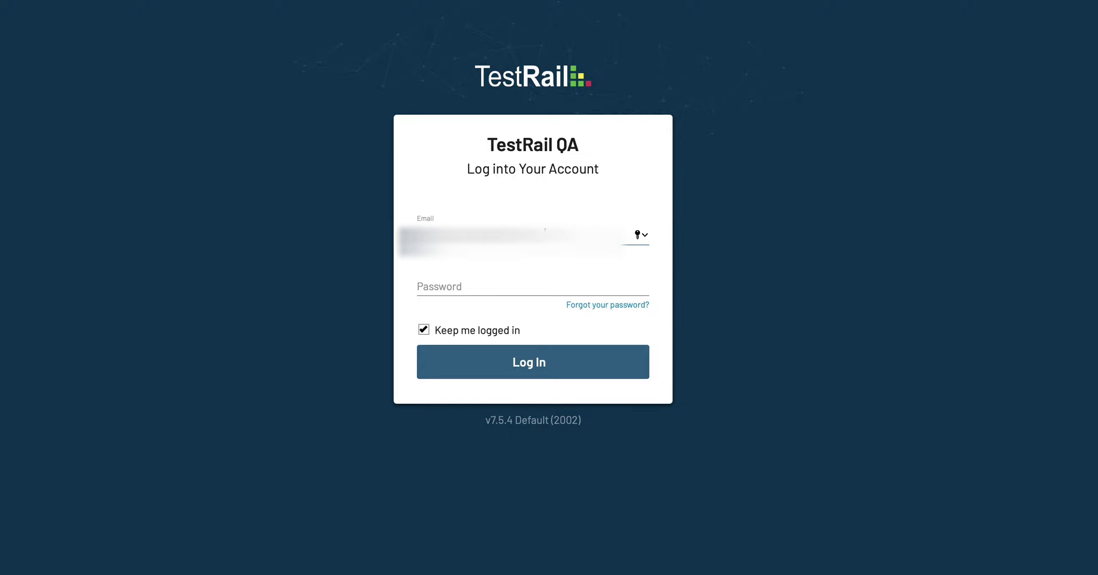
pyautogui.press('Tab')
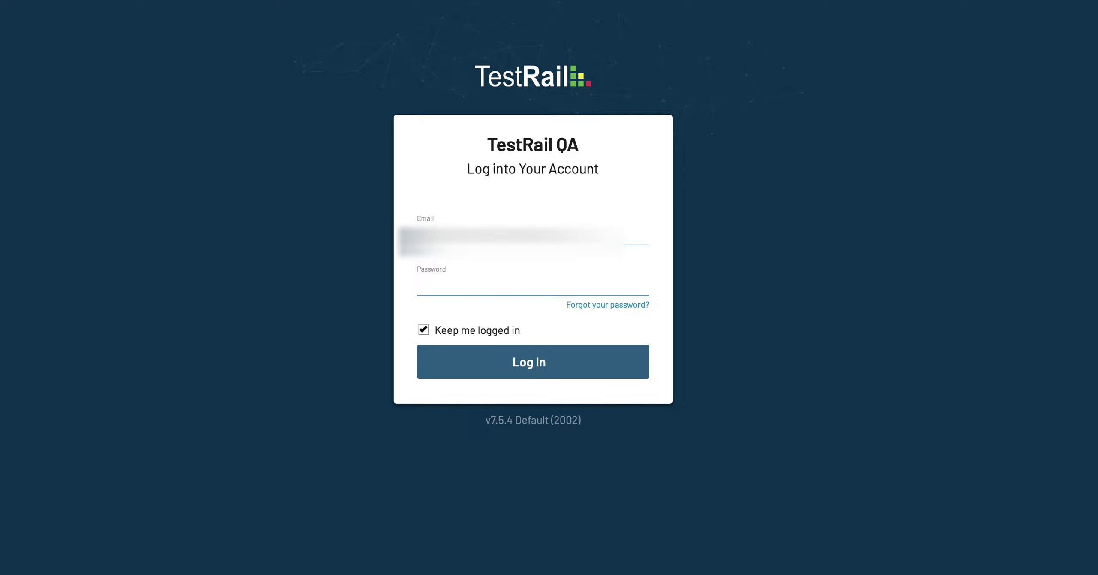
pyautogui.write('••••••••••••')
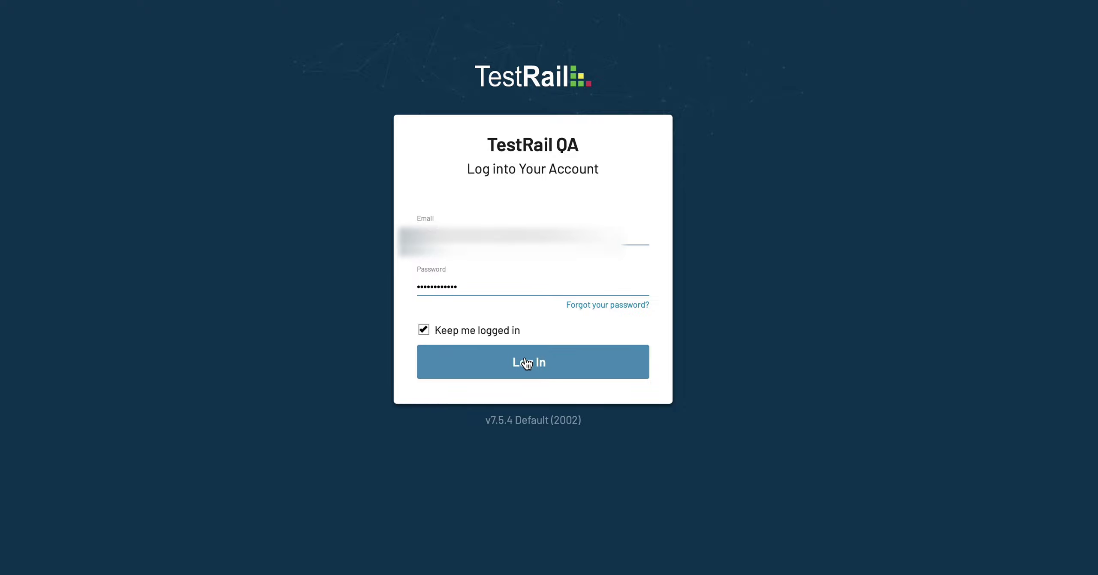
pyautogui.click(424, 337)
pyautogui.click(526, 366)
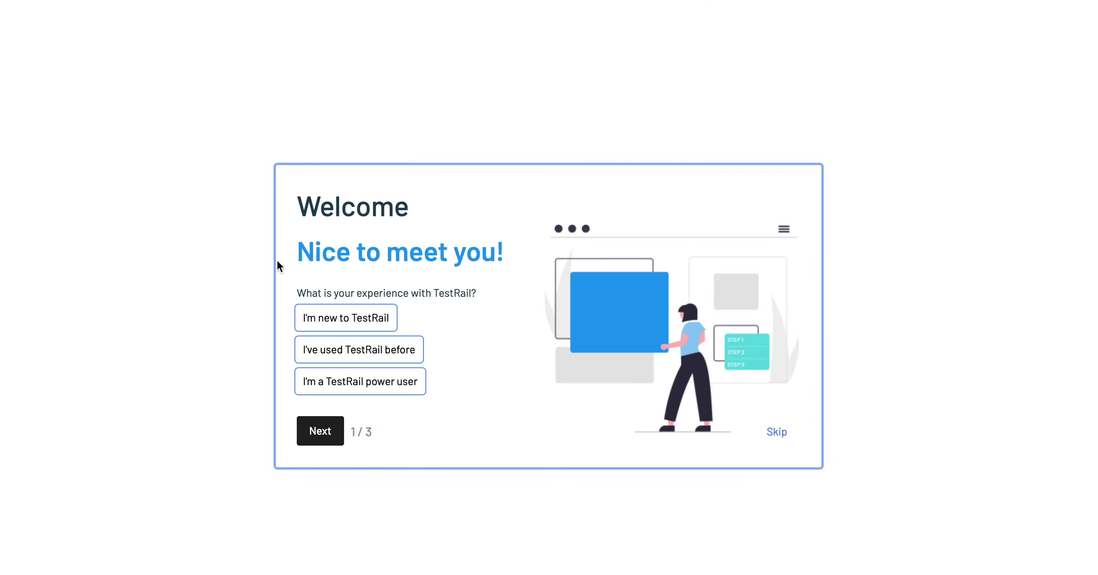
# Step: Skip the welcome questionnaire questions and finish it without selecting any tools to connect
pyautogui.click(777, 431)
pyautogui.click(778, 441)
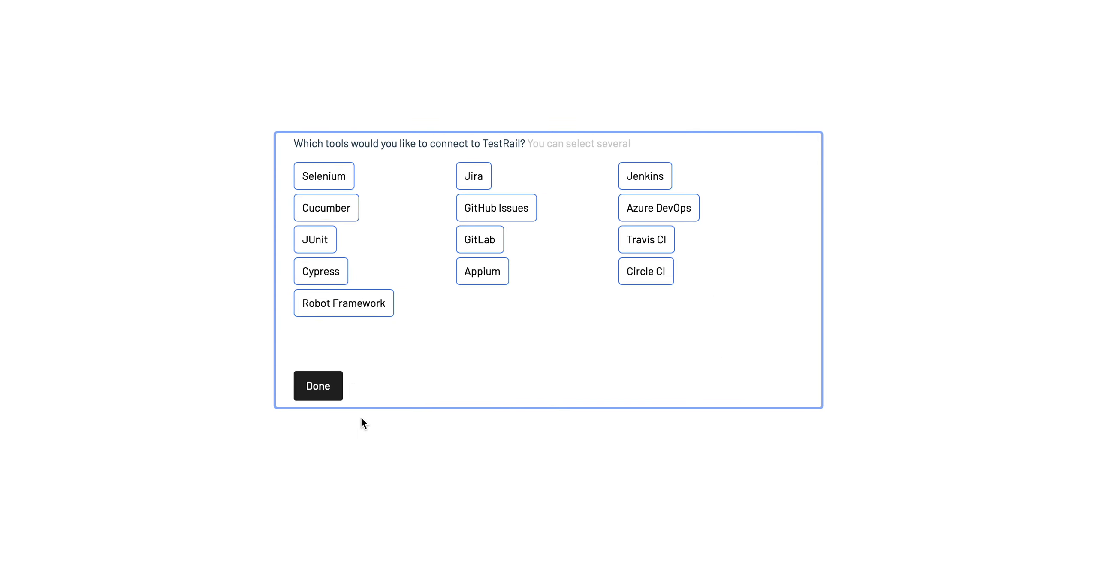
pyautogui.click(329, 384)
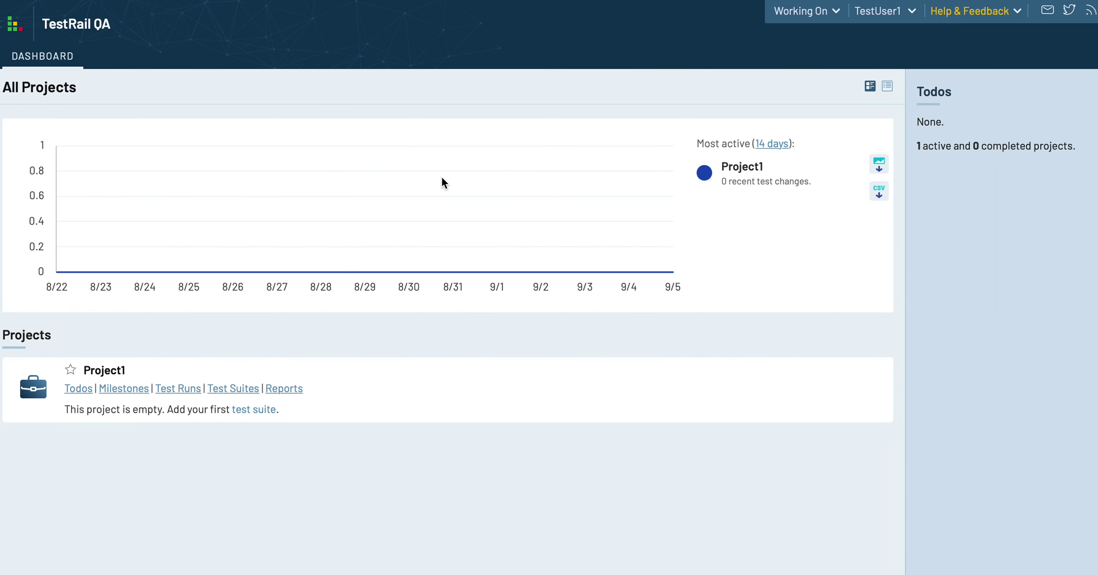
# Step: Open Project1's test suites and start a new test suite named "Test Suite1"
pyautogui.click(100, 372)
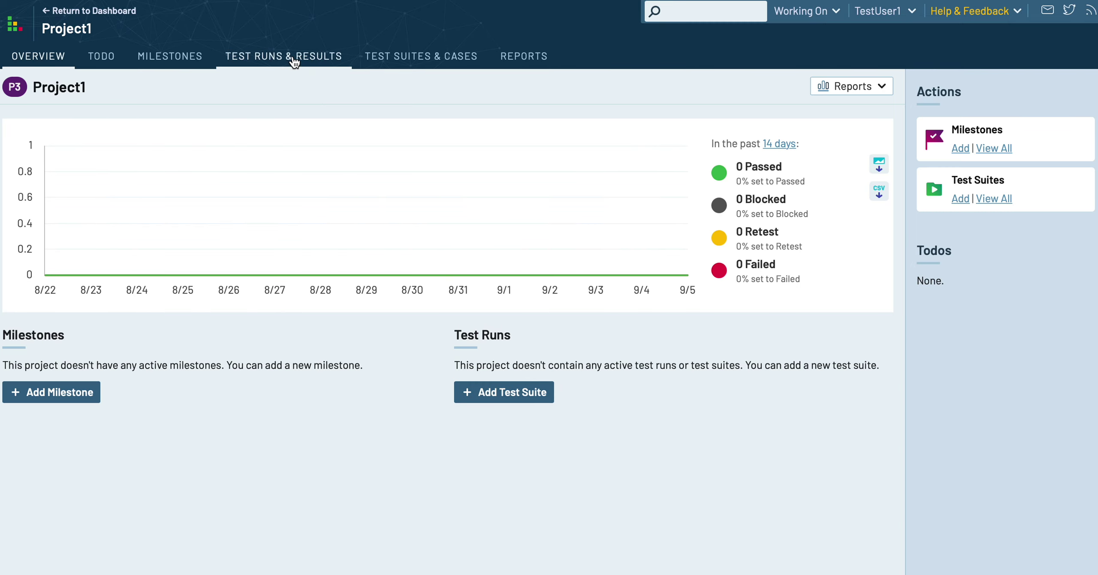
pyautogui.click(294, 58)
pyautogui.click(404, 58)
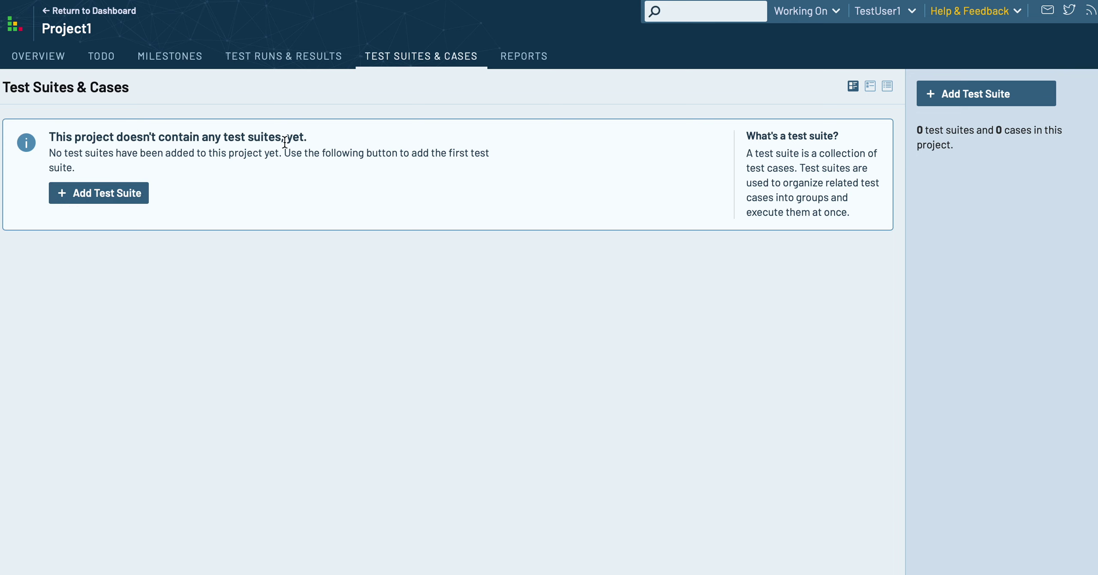
pyautogui.click(103, 194)
pyautogui.write('TestSUite1')
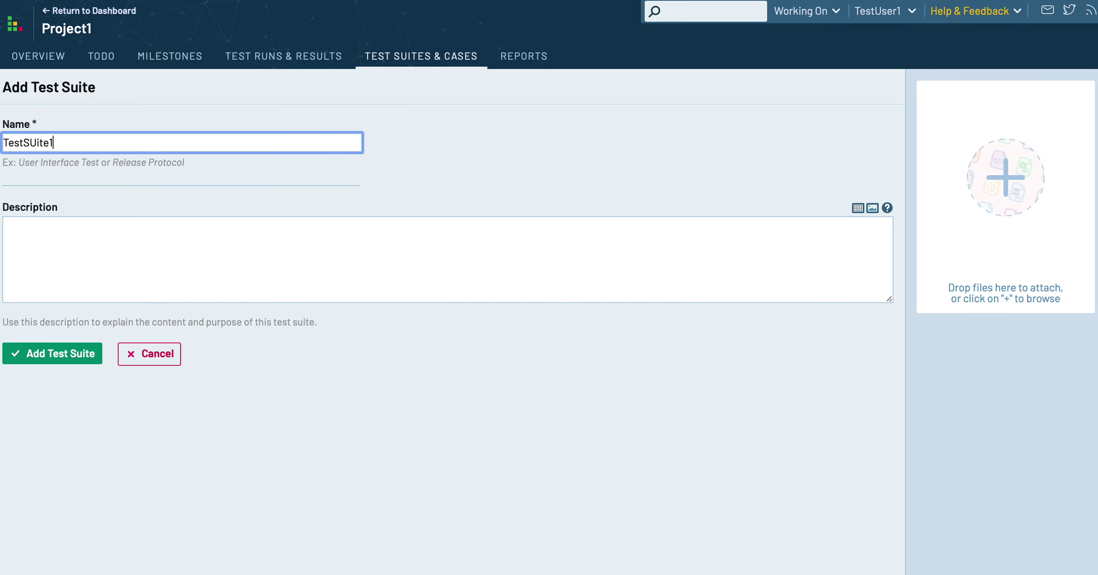
pyautogui.press('BackSpace')
pyautogui.press('BackSpace')
pyautogui.press('BackSpace')
pyautogui.press('BackSpace')
pyautogui.press('BackSpace')
pyautogui.write('Suite1')
# Step: Enter "Test Suite1 Description" as the suite's description and add the test suite
pyautogui.hotkey('ctrl', 'a')
pyautogui.hotkey('ctrl', 'c')
pyautogui.click(129, 261)
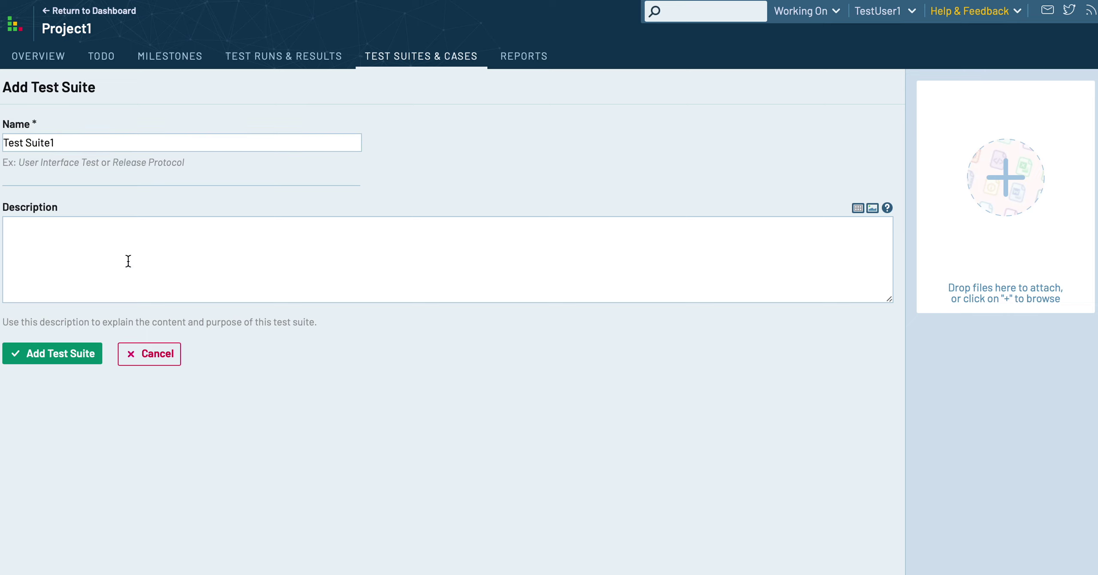
pyautogui.hotkey('ctrl', 'v')
pyautogui.write('Description')
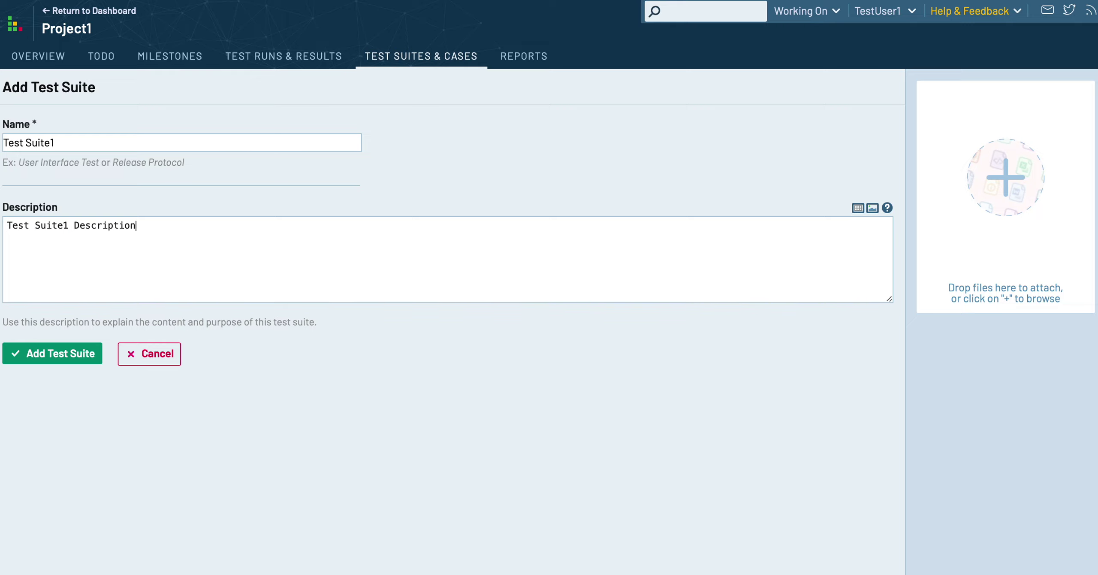
pyautogui.click(56, 363)
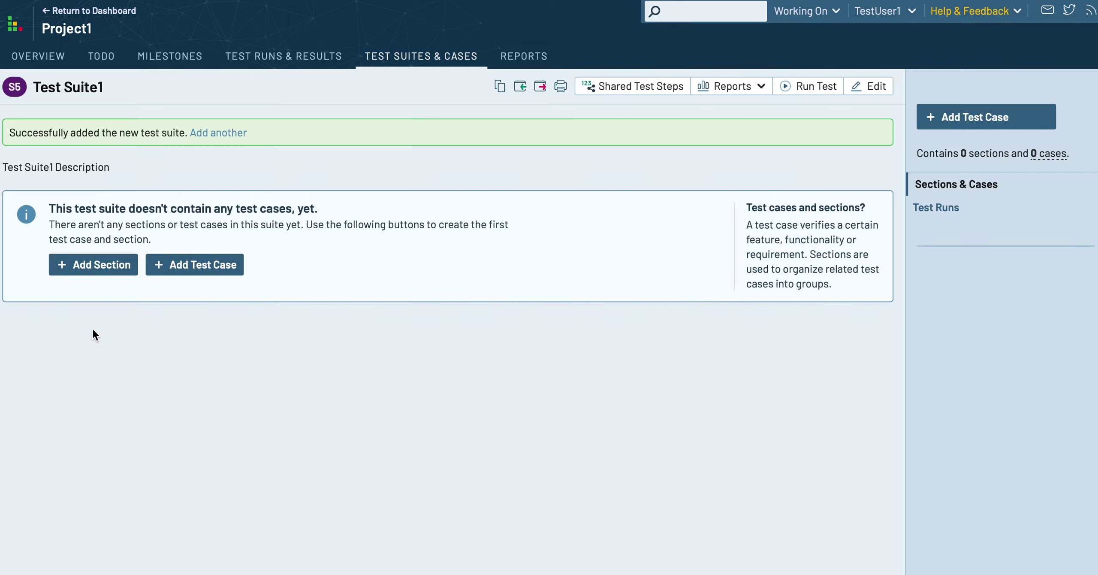
# Step: Return to the dashboard and log out of the TestUser1 account
pyautogui.click(93, 11)
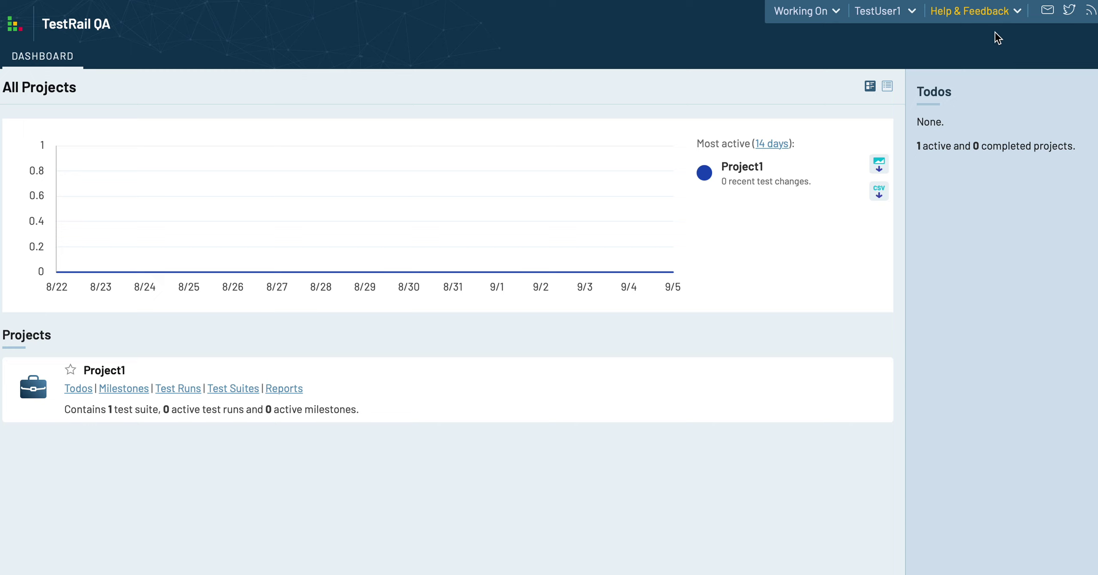
pyautogui.click(898, 12)
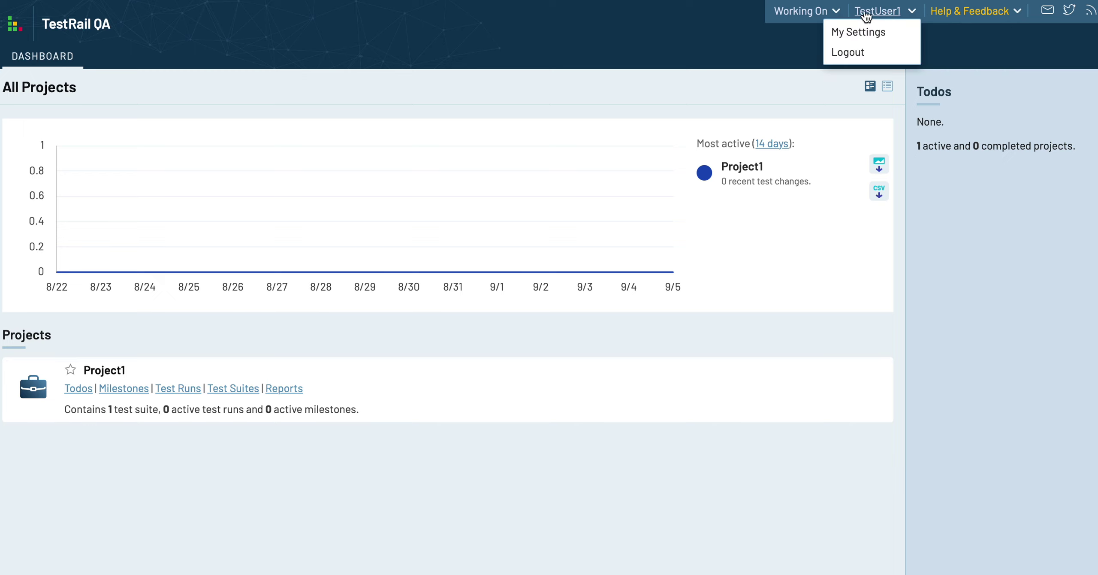
pyautogui.click(679, 56)
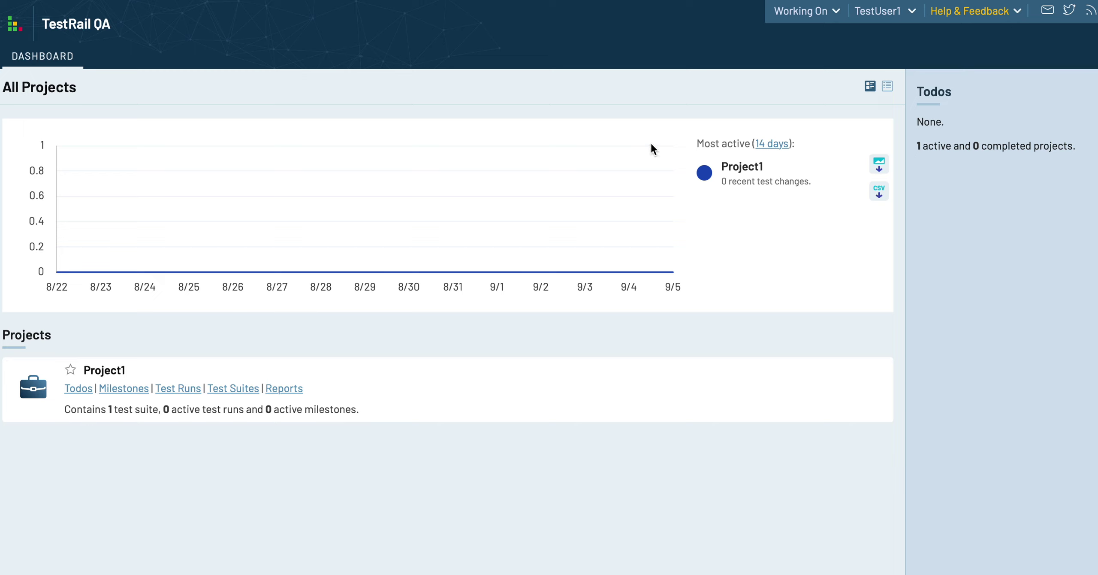
pyautogui.click(887, 12)
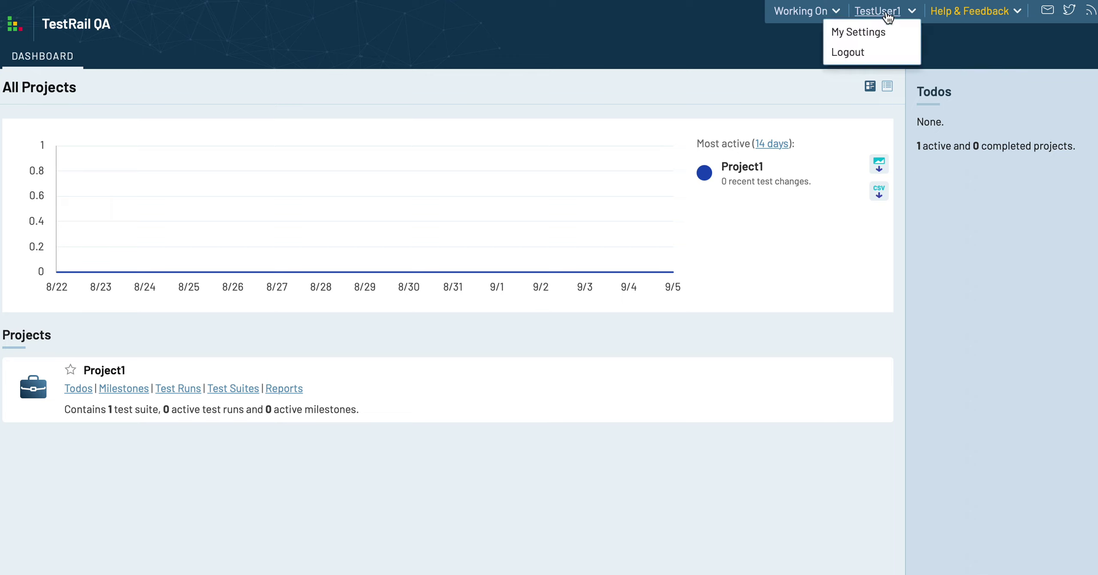
pyautogui.click(852, 56)
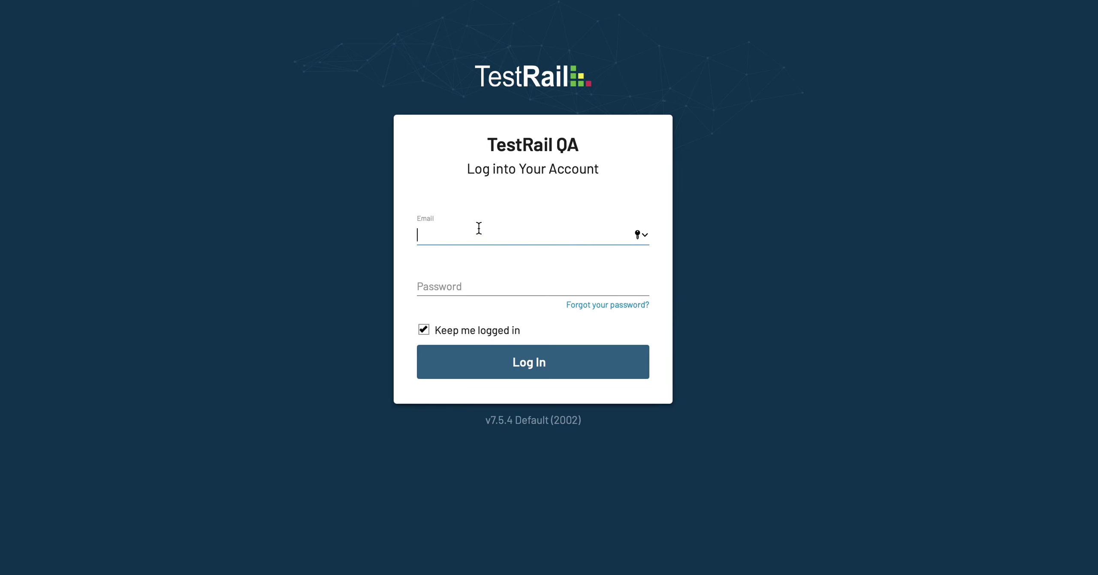
# Step: Fill in the account email on the login form, correcting the entry
pyautogui.write('testuser')
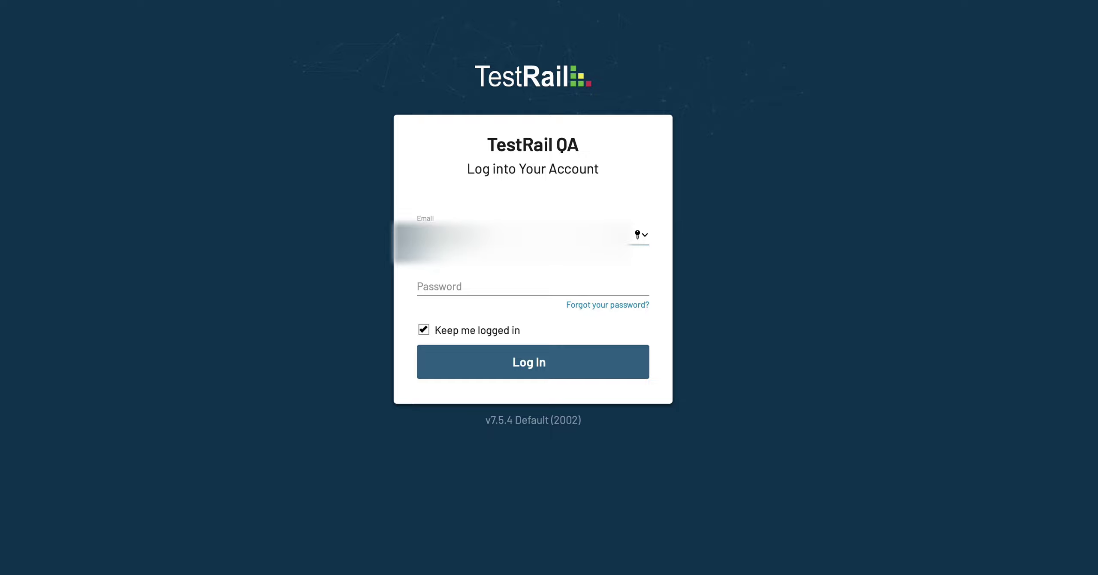
pyautogui.press('BackSpace')
pyautogui.press('BackSpace')
pyautogui.press('BackSpace')
pyautogui.press('BackSpace')
pyautogui.press('BackSpace')
pyautogui.press('BackSpace')
pyautogui.press('BackSpace')
pyautogui.press('BackSpace')
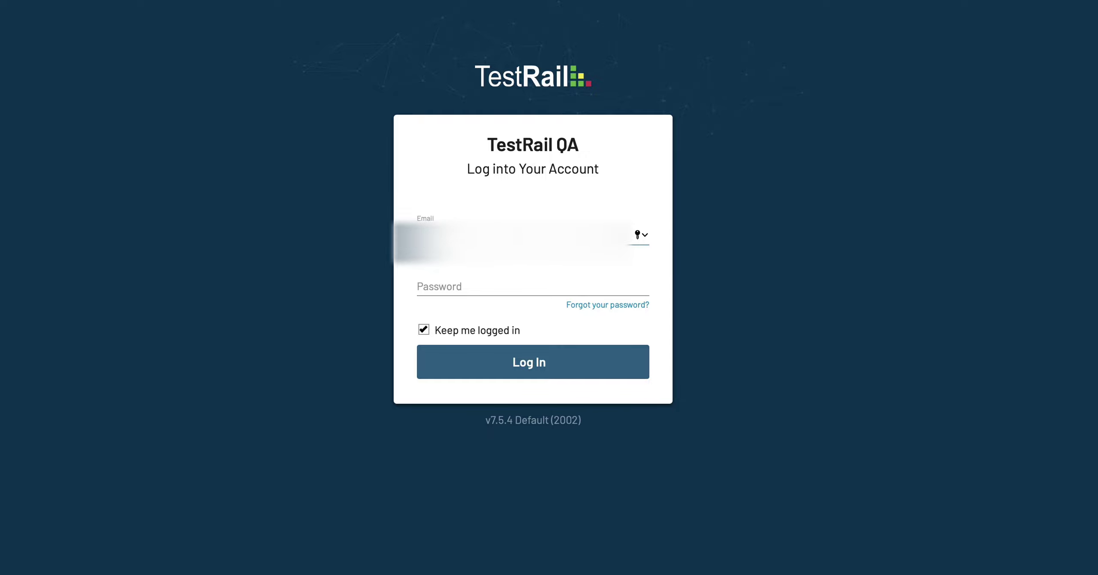